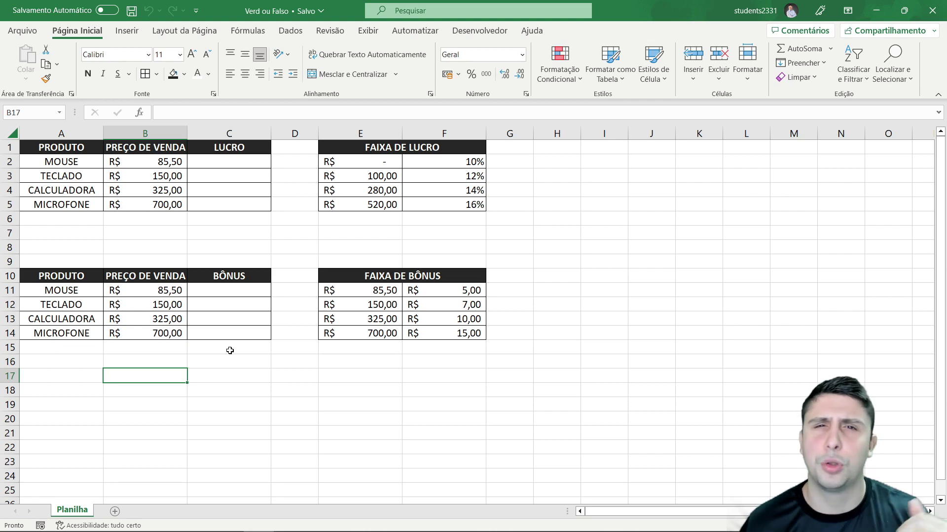
Highlight the LUCRO and BÔNUS tables along with their FAIXA lookup ranges
drag(54, 148, 422, 200)
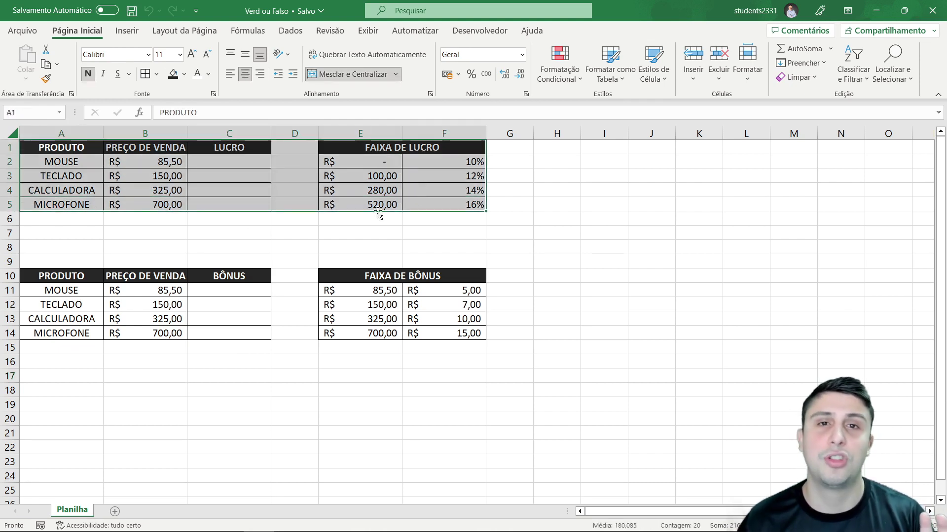
click(297, 233)
mouse_move(54, 276)
mouse_down()
mouse_move(419, 318)
mouse_move(423, 333)
mouse_up()
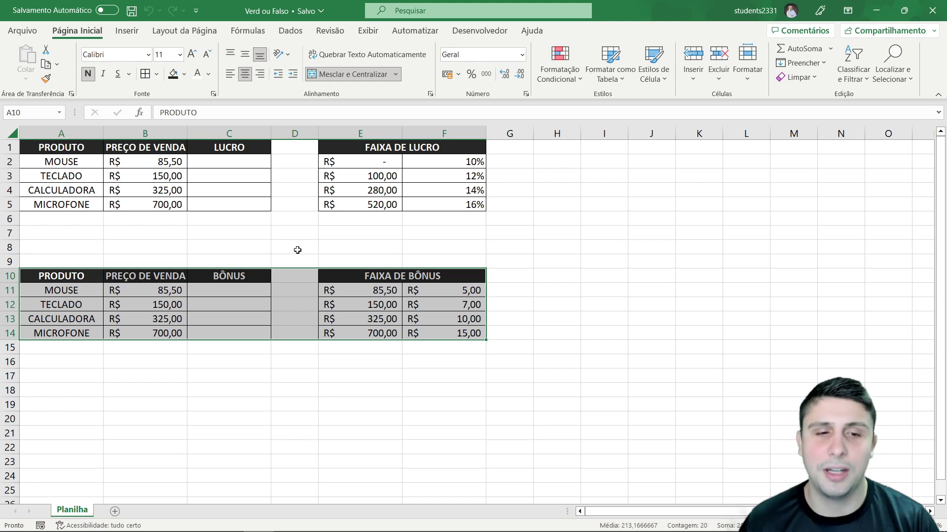
click(297, 250)
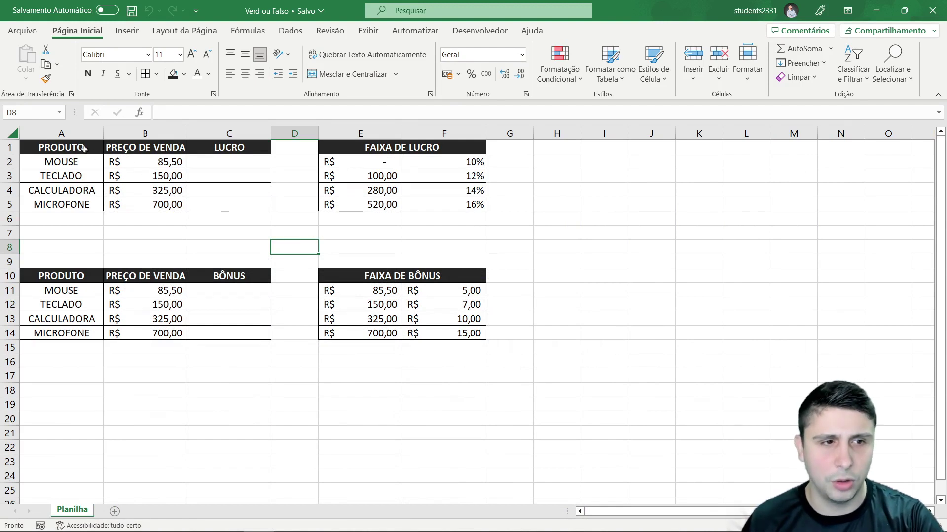
Format the empty LUCRO cells C2:C5 as percentages and review the FAIXA DE LUCRO table
drag(84, 148, 402, 204)
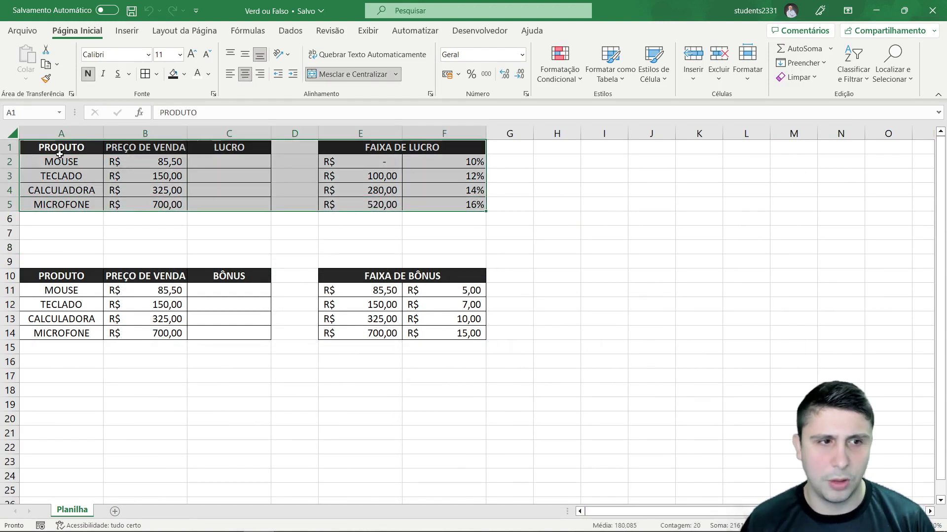
mouse_move(59, 148)
mouse_down()
mouse_move(223, 195)
mouse_move(217, 207)
mouse_up()
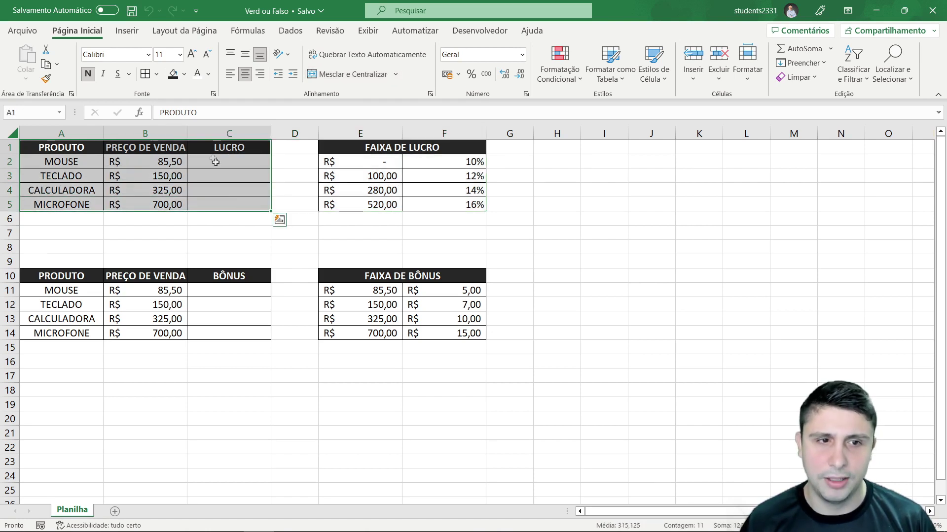
drag(227, 165, 235, 210)
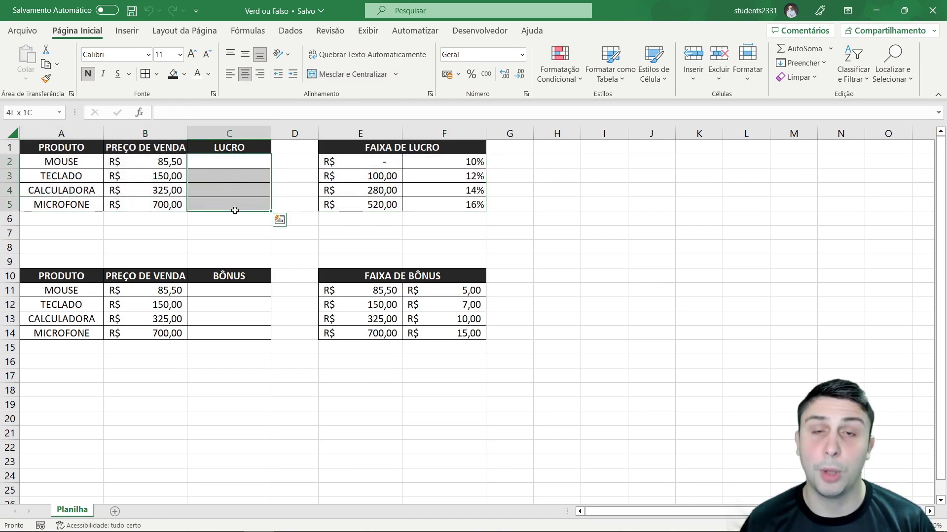
key(ctrl+shift+5)
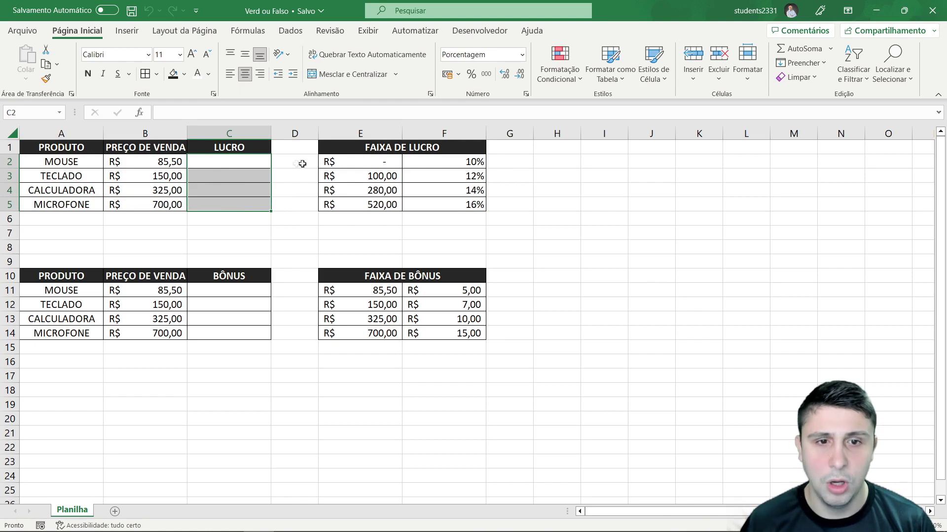
drag(330, 150, 441, 203)
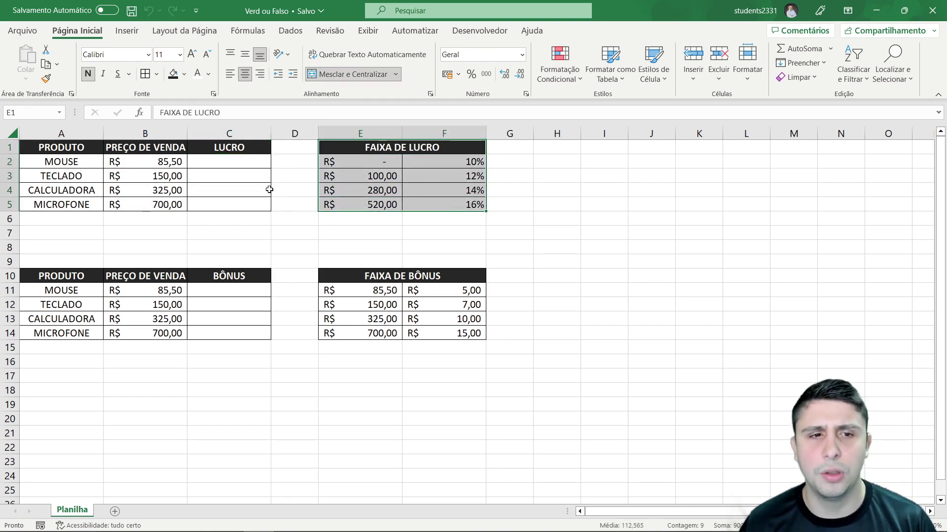
drag(238, 161, 238, 203)
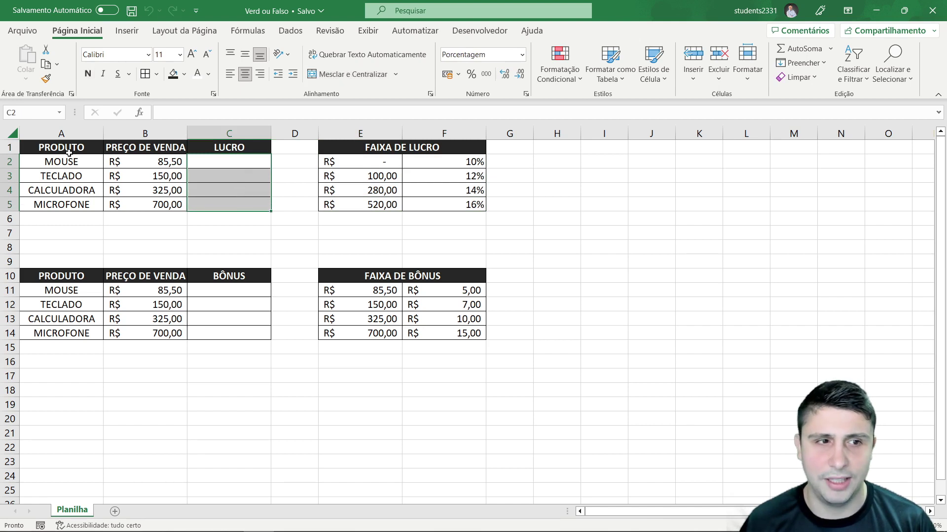
drag(69, 151, 427, 207)
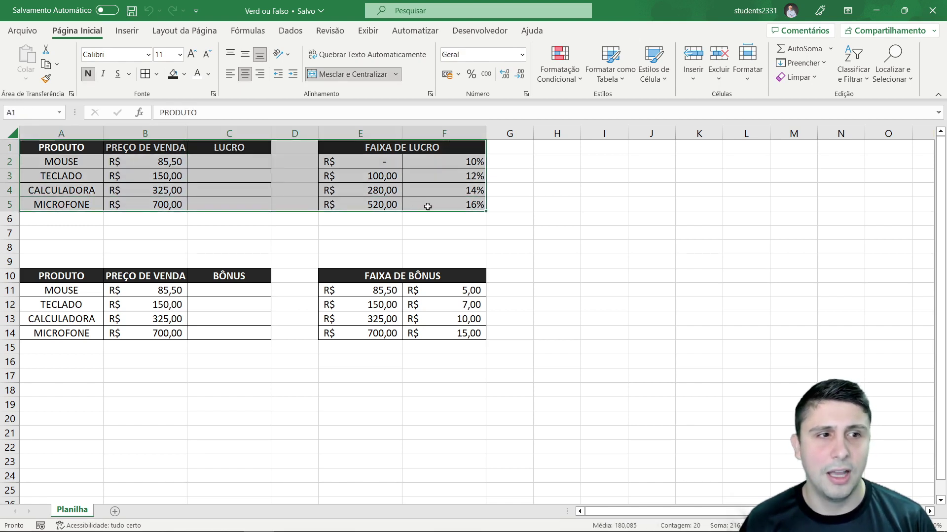
mouse_move(46, 279)
mouse_down()
mouse_move(336, 303)
mouse_move(423, 328)
mouse_up()
click(292, 237)
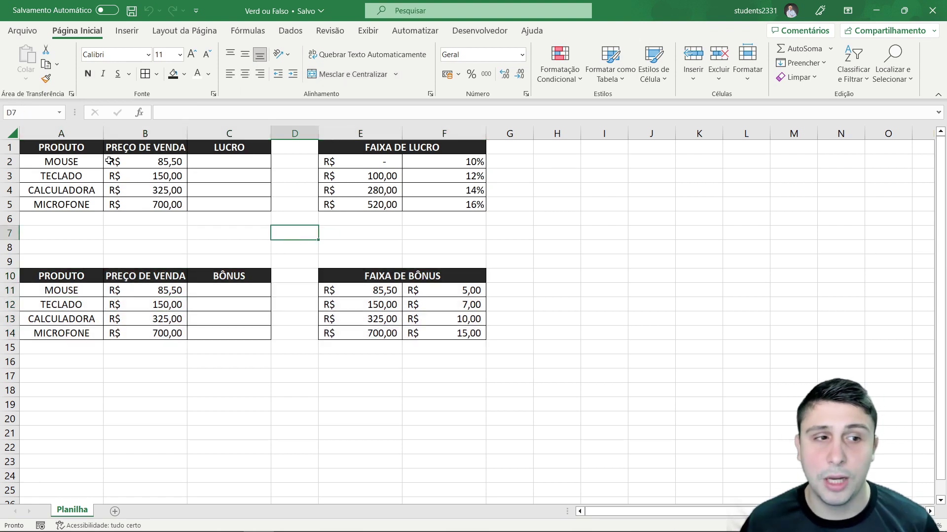
Walk through the PRODUTO, PREÇO DE VENDA and LUCRO columns, MOUSE to MICROFONE
click(69, 148)
click(143, 147)
click(230, 147)
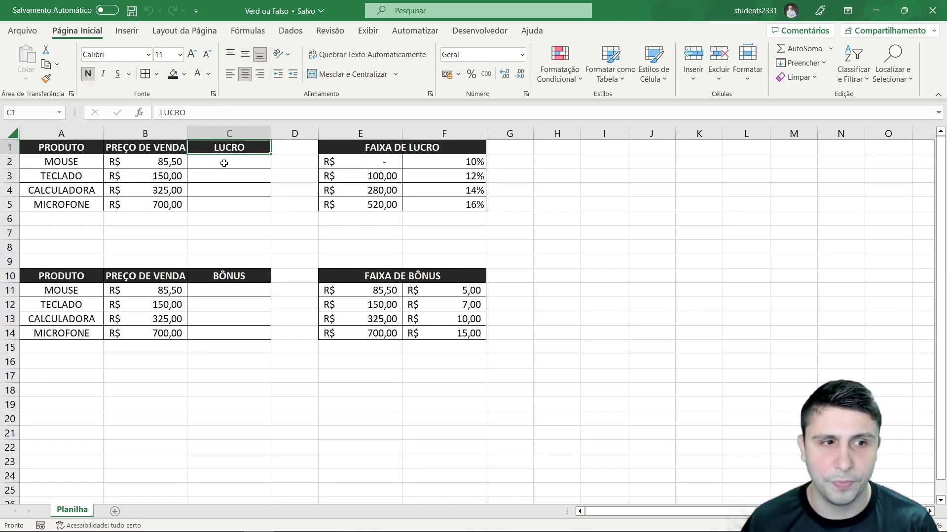
click(224, 163)
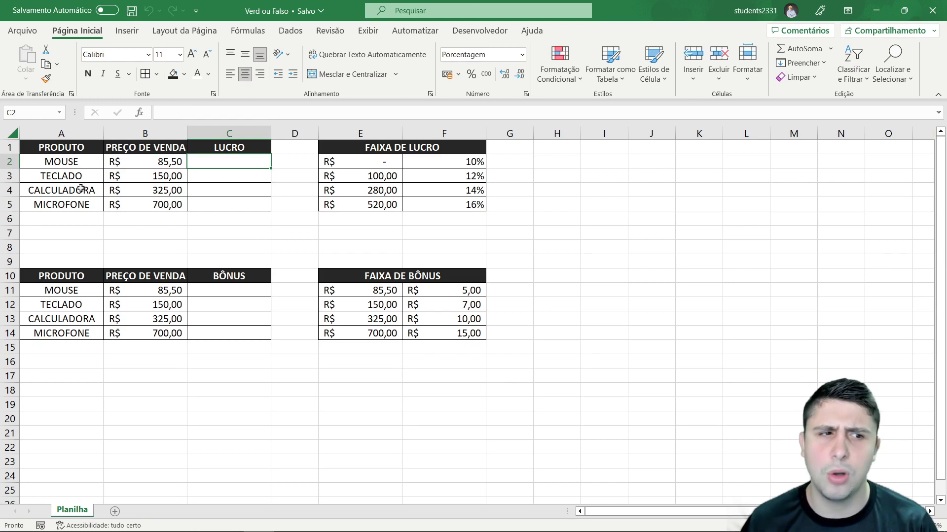
drag(77, 163, 74, 204)
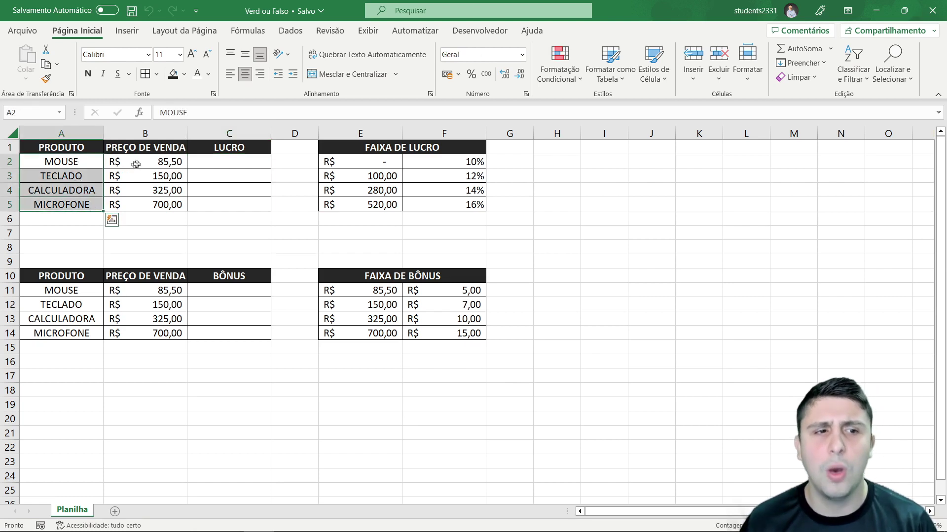
drag(142, 162, 148, 204)
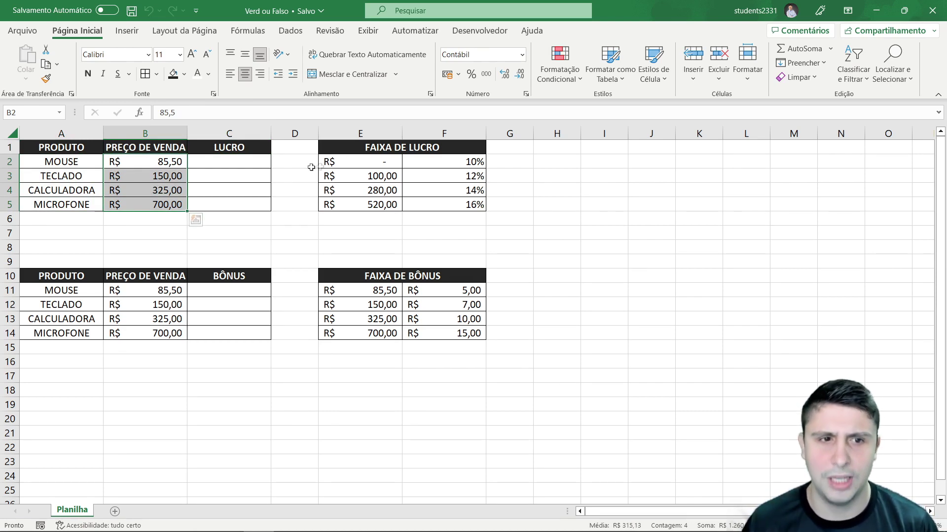
click(249, 163)
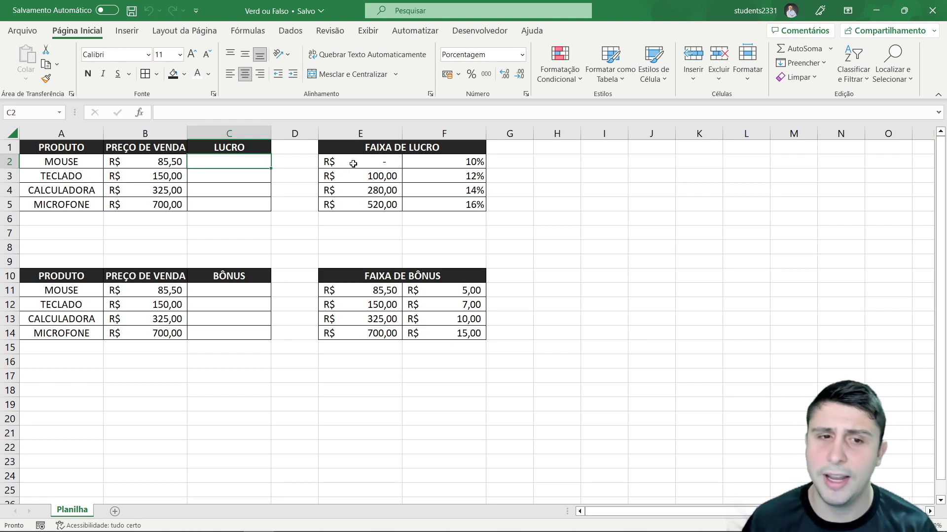
Compare the MOUSE price 85,50 with the 100,00 threshold and 10% profit band
click(347, 175)
click(423, 162)
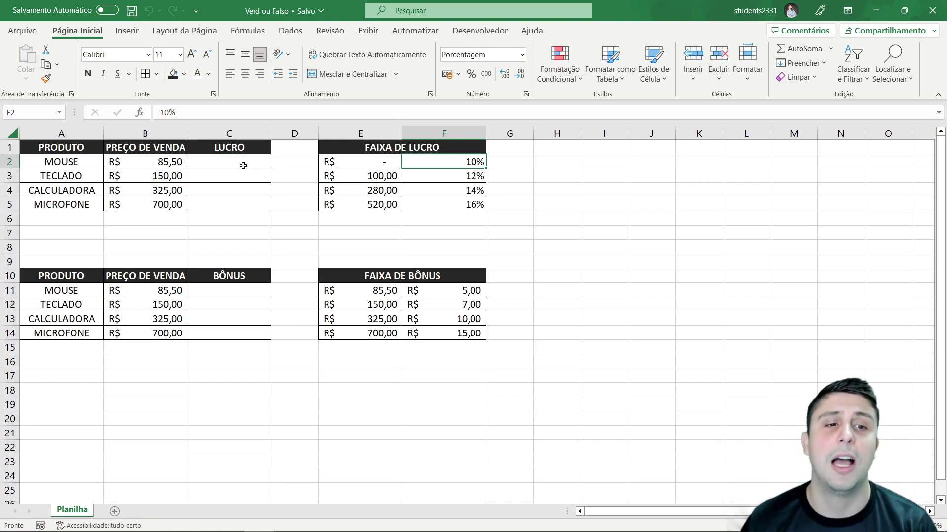
drag(238, 162, 247, 203)
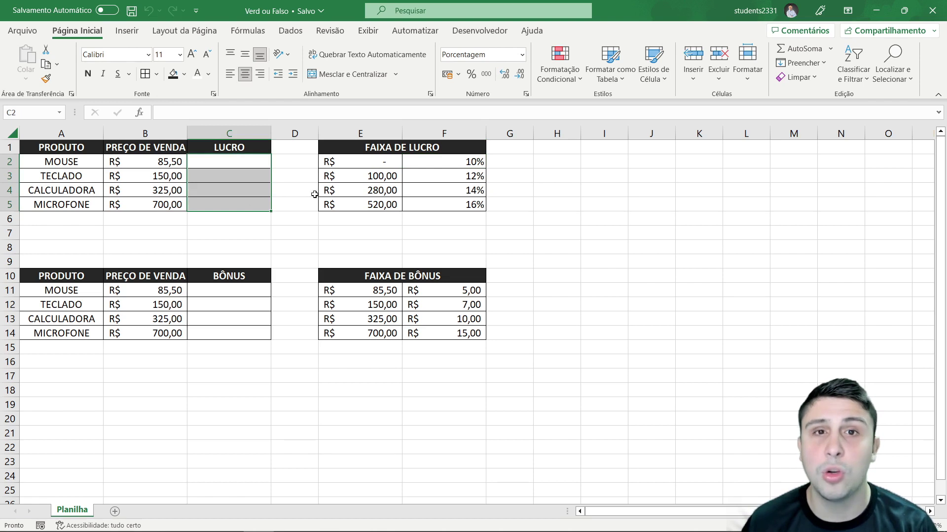
click(320, 193)
click(147, 165)
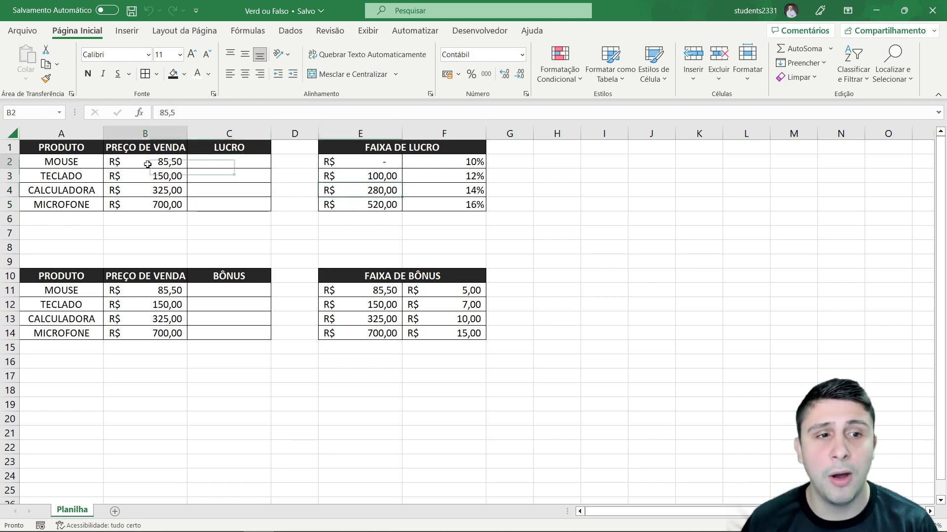
click(345, 164)
click(347, 179)
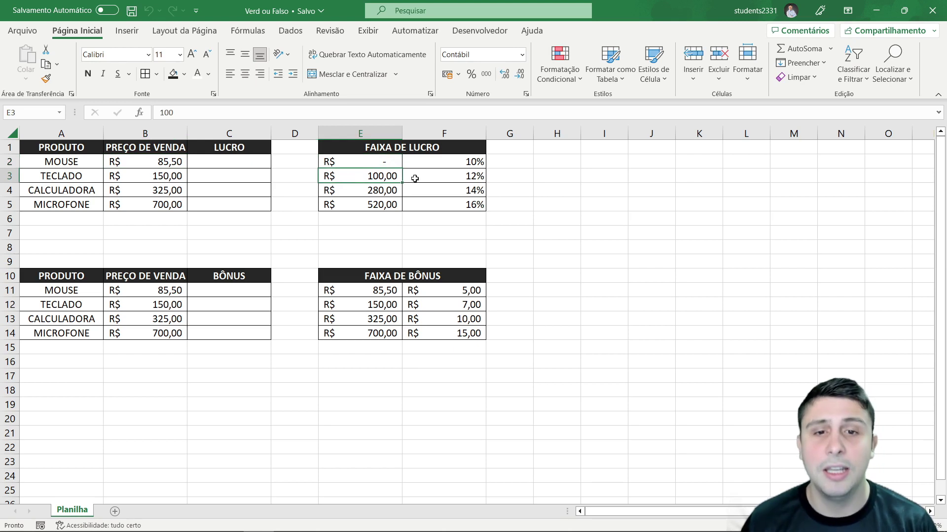
click(247, 166)
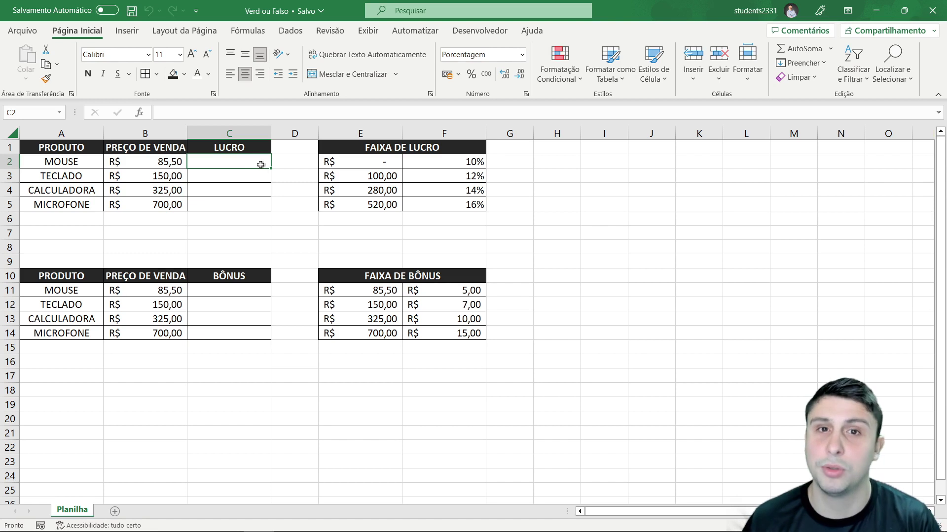
click(178, 162)
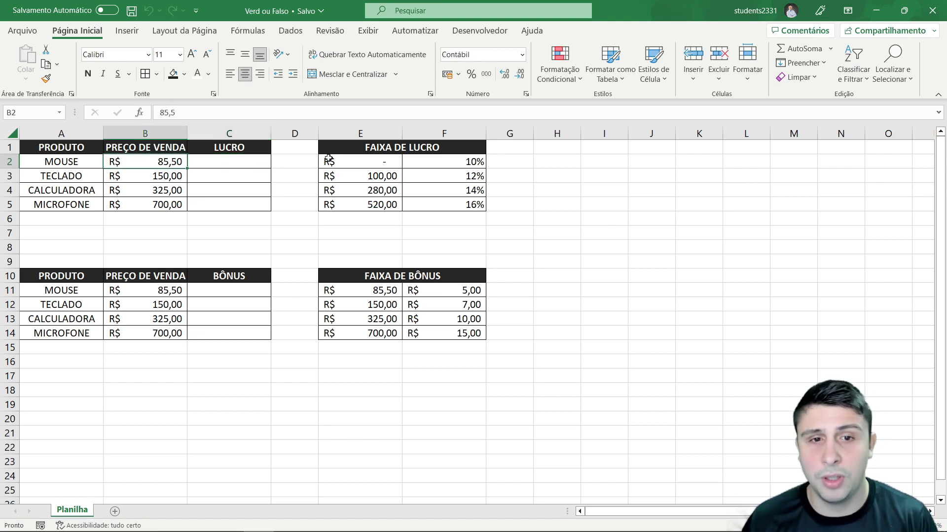
drag(335, 159, 346, 203)
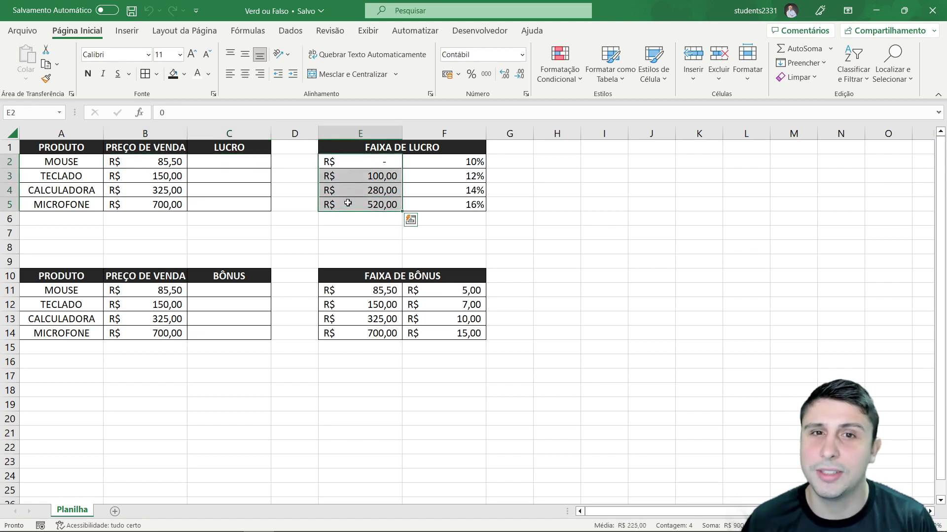
drag(352, 161, 357, 173)
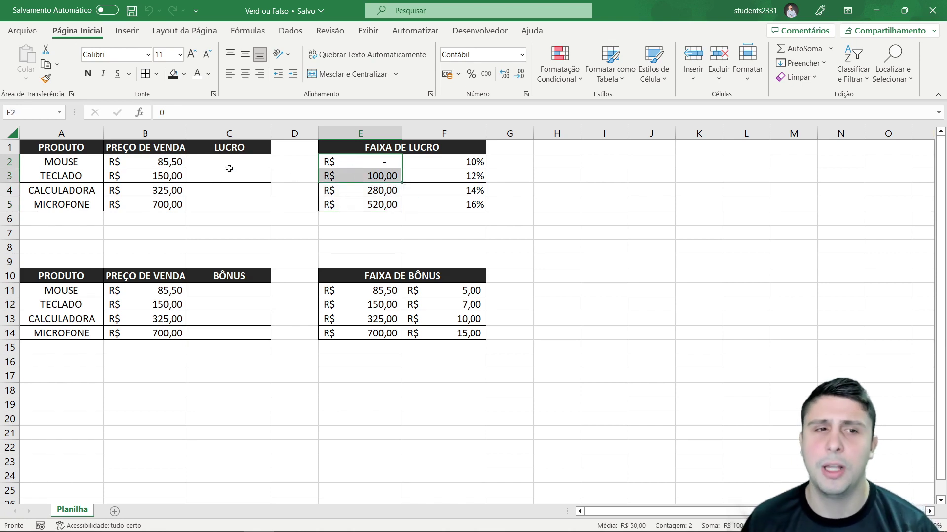
In C2, enter =PROCV(B2;E2:F5;2; to look up MOUSE's price in the profit bands
click(228, 162)
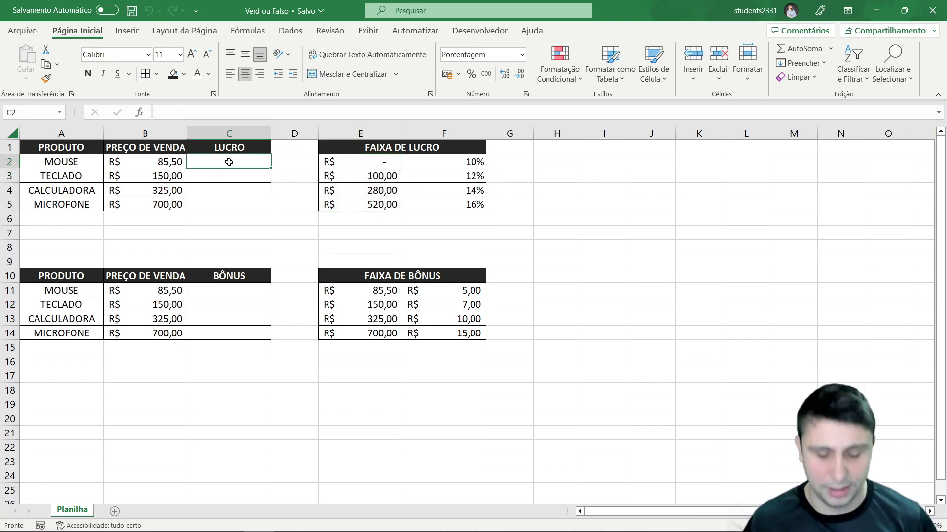
text(=PROC)
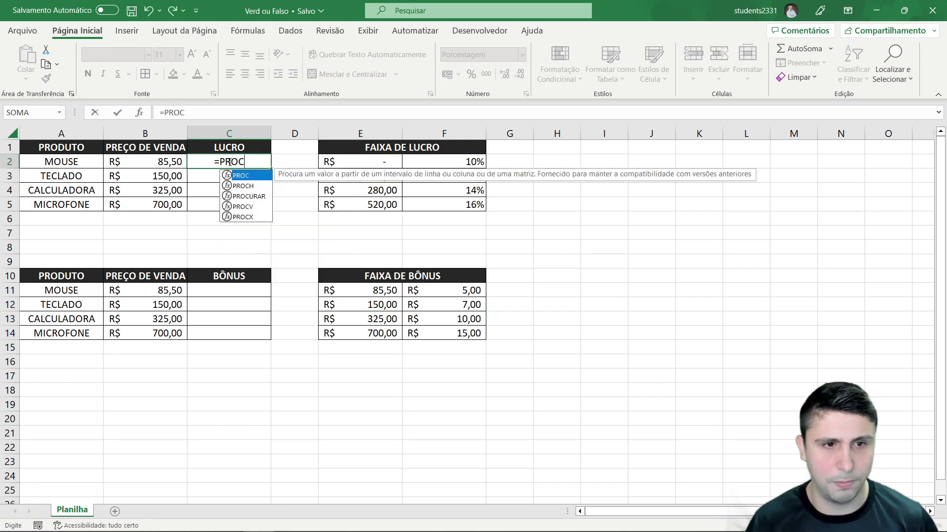
text(V)
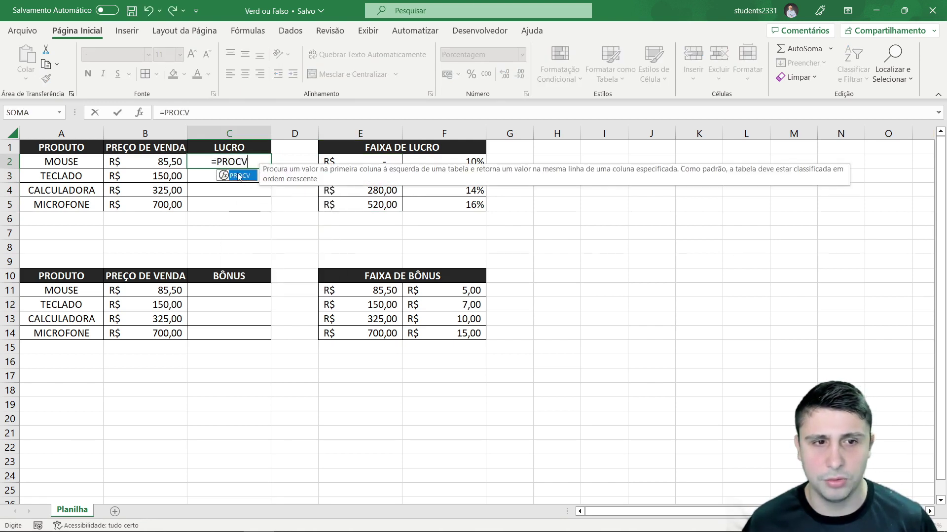
double_click(237, 176)
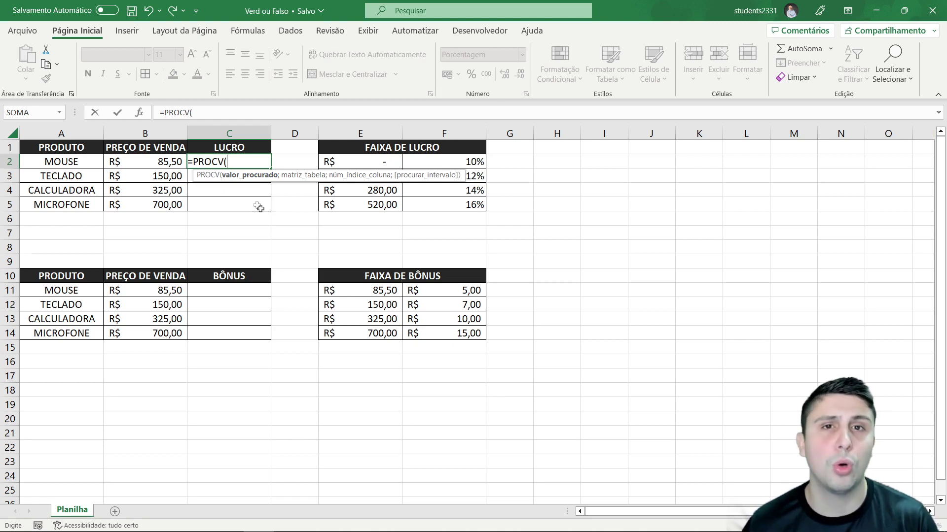
click(142, 162)
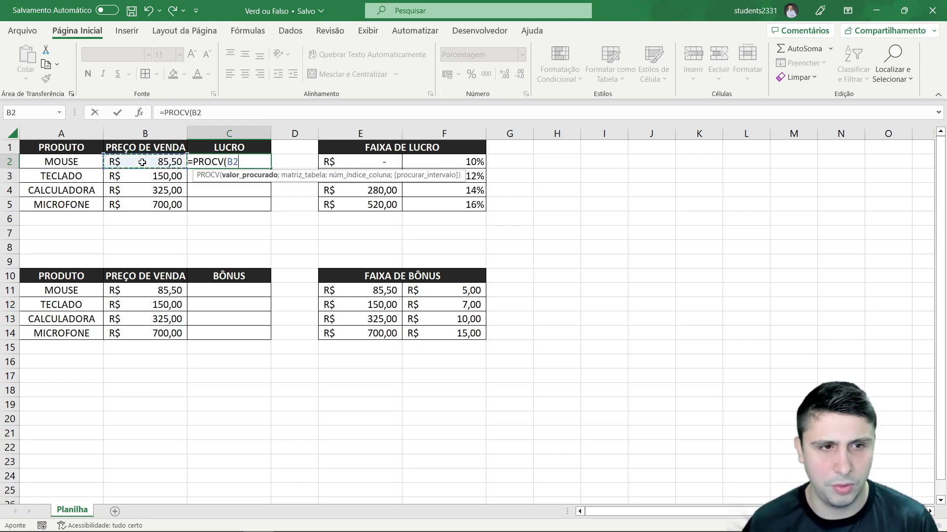
text(;)
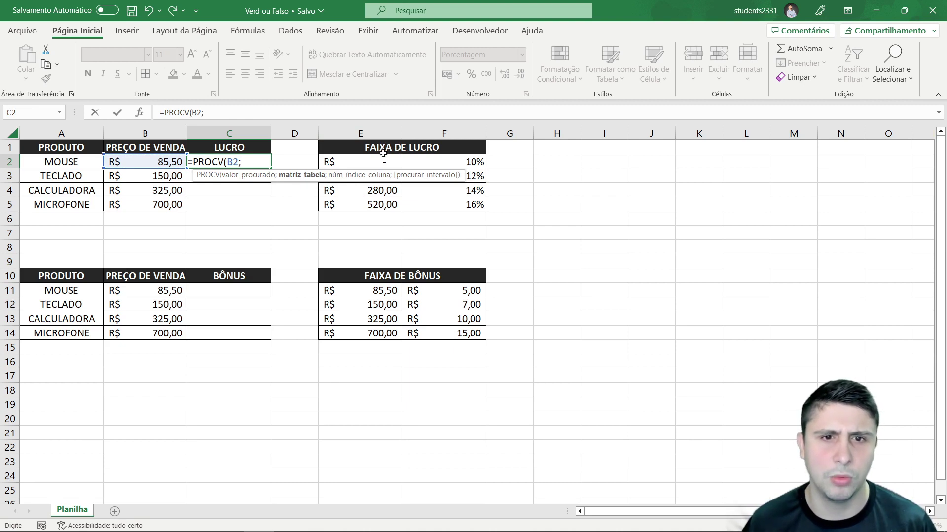
drag(369, 162, 428, 206)
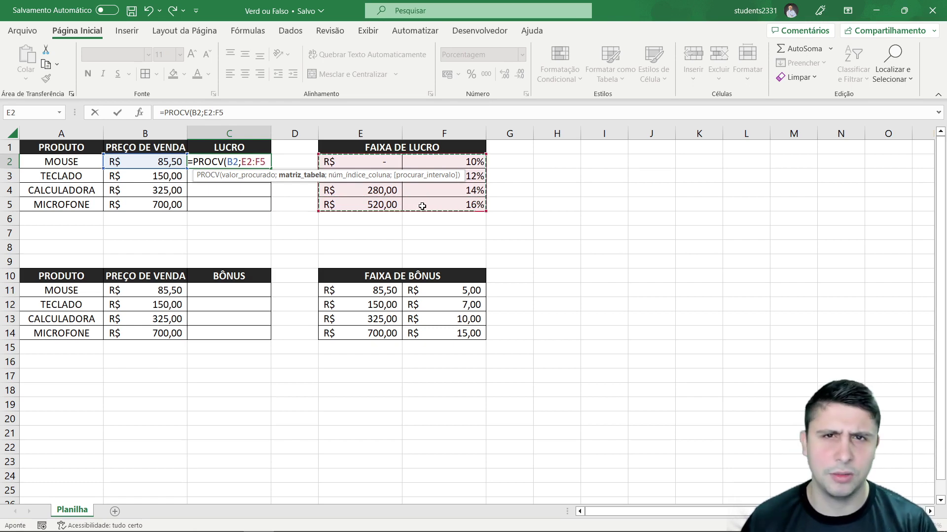
text(;)
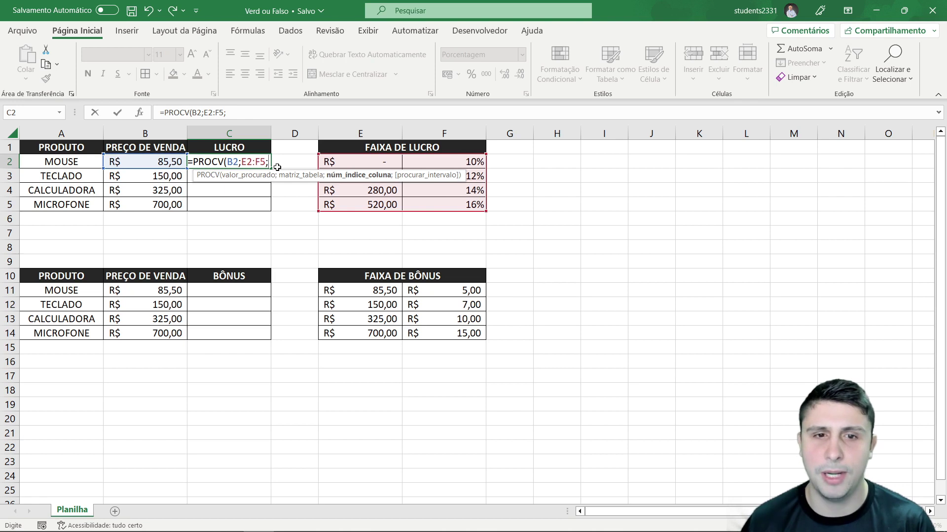
text(2)
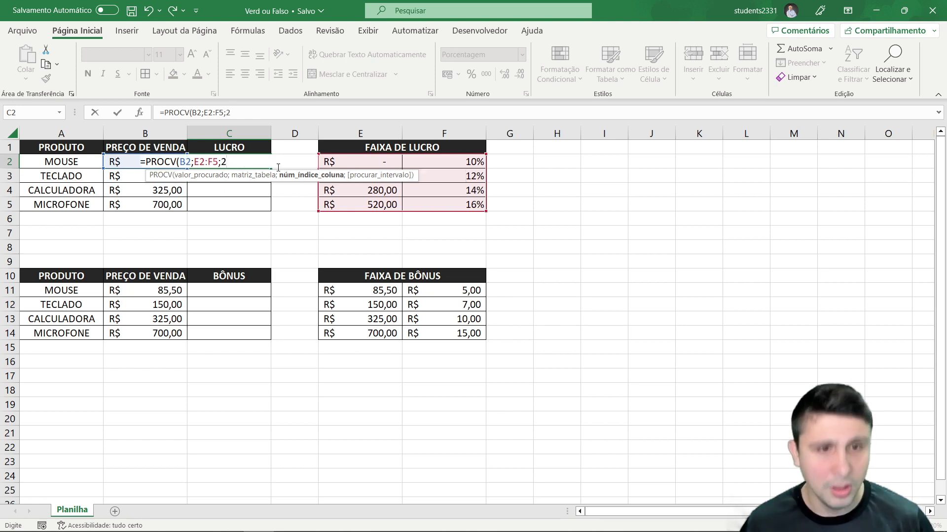
text(;)
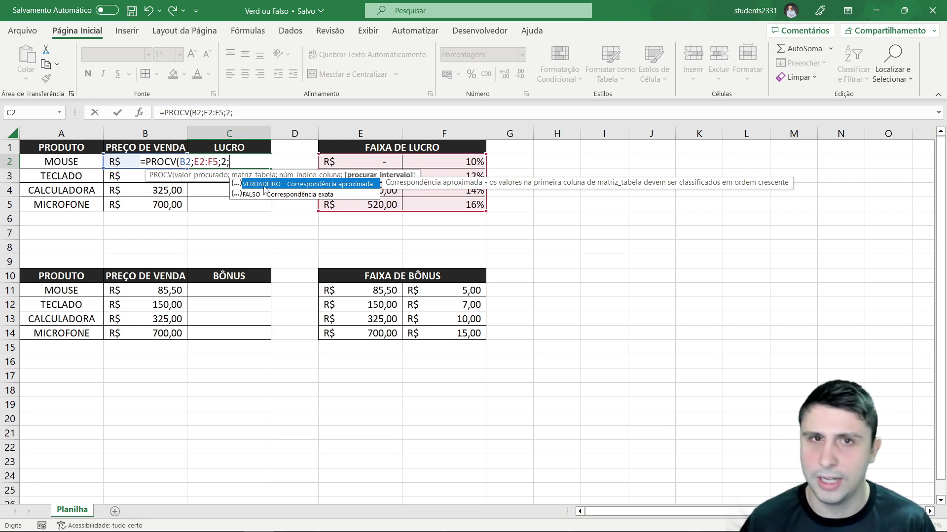
Close the C2 formula with 1 for approximate match, giving MOUSE 10,00%
click(268, 195)
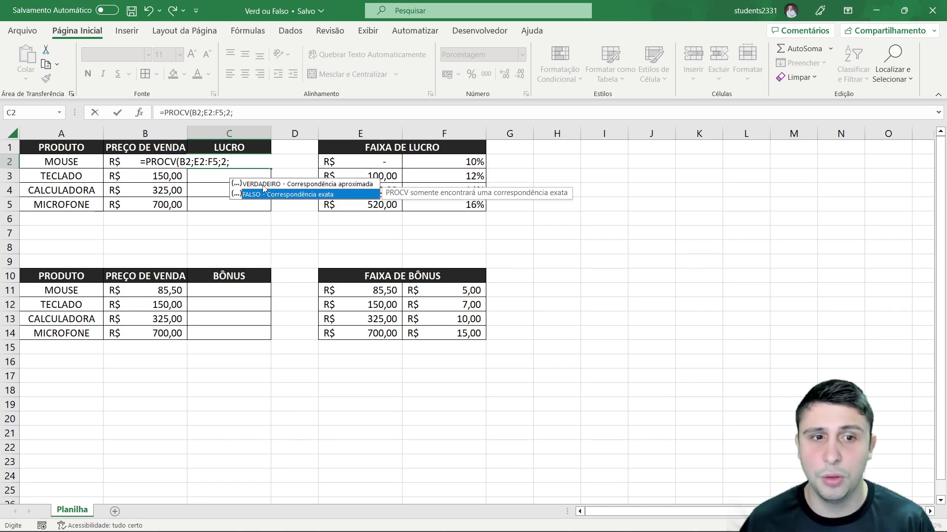
click(263, 186)
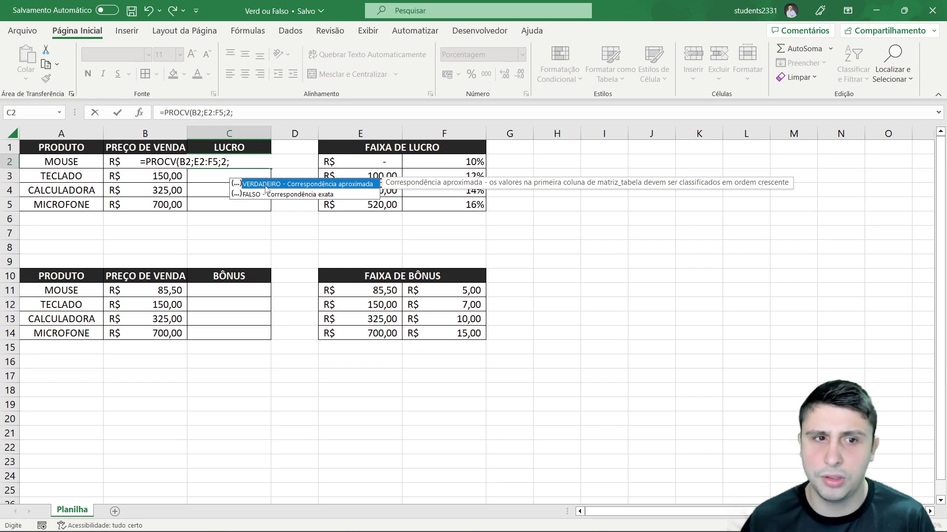
text(1)
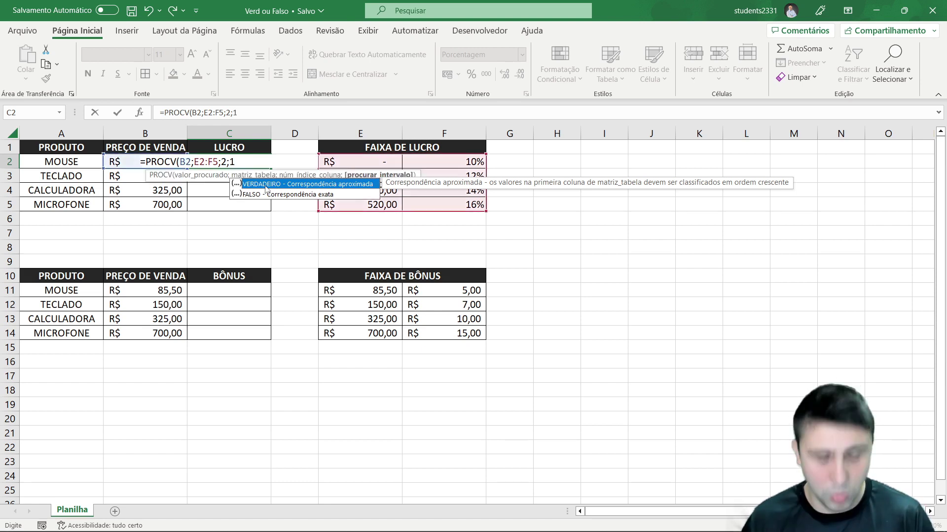
text())
key(Return)
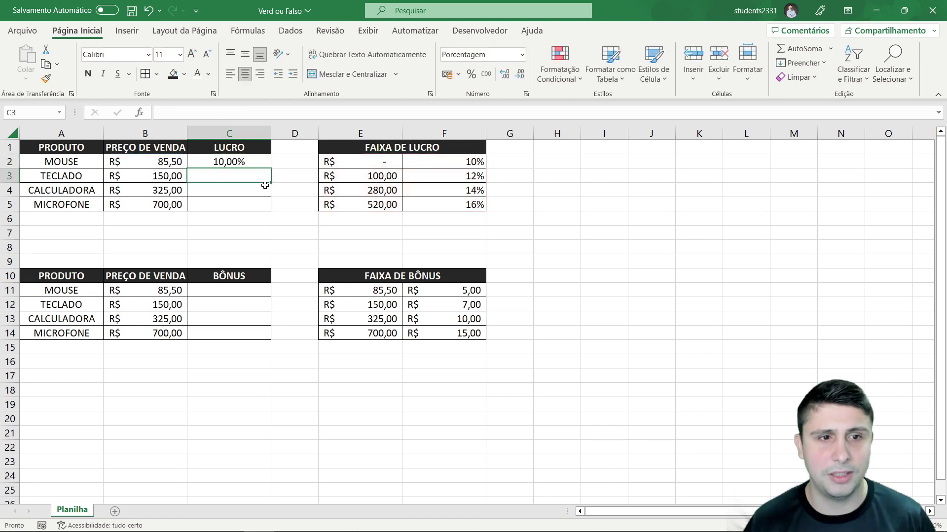
click(232, 162)
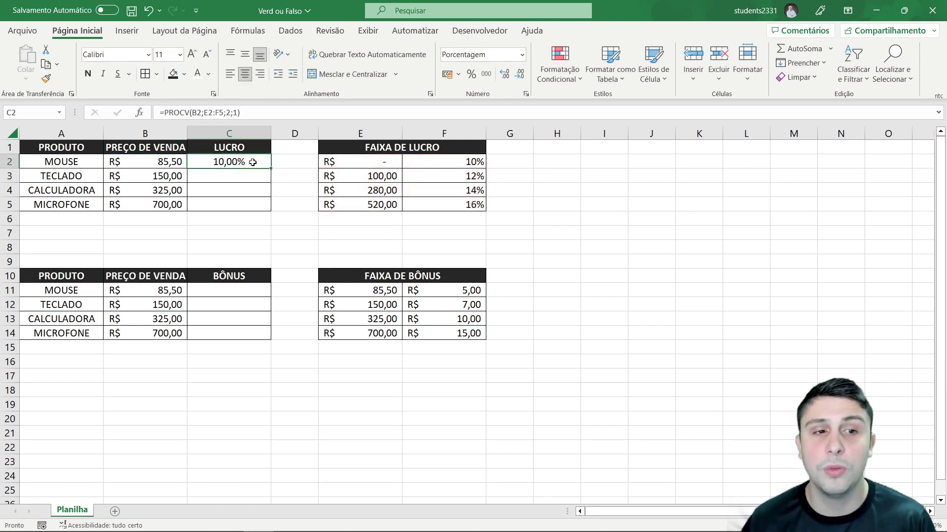
click(153, 162)
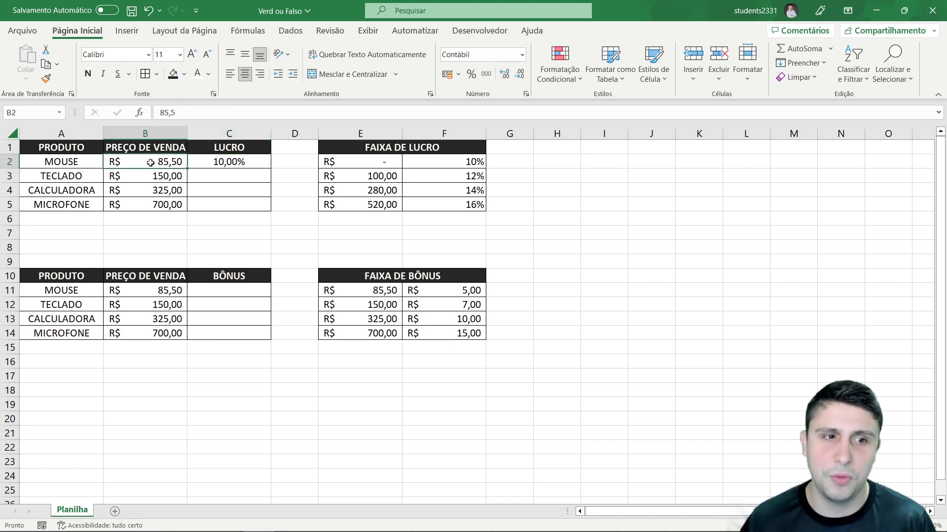
drag(338, 168, 385, 178)
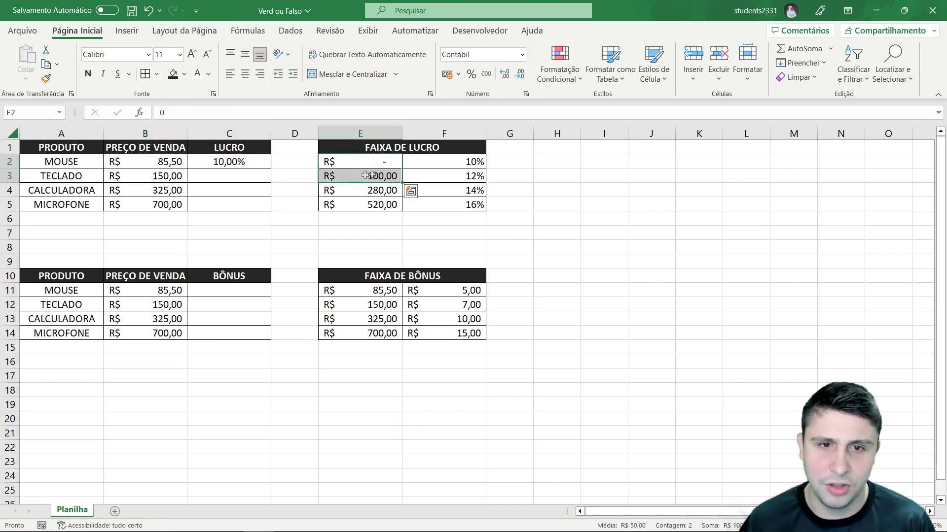
click(423, 166)
click(207, 162)
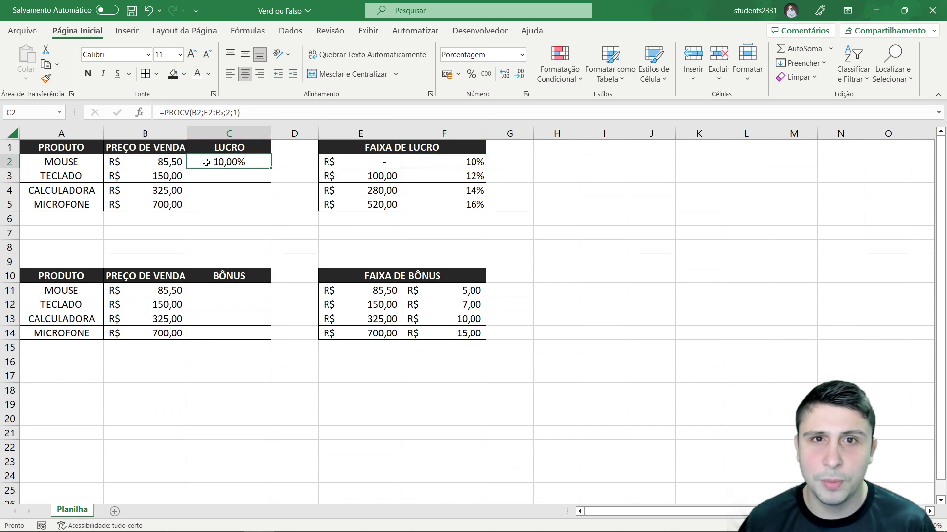
click(154, 166)
text(101)
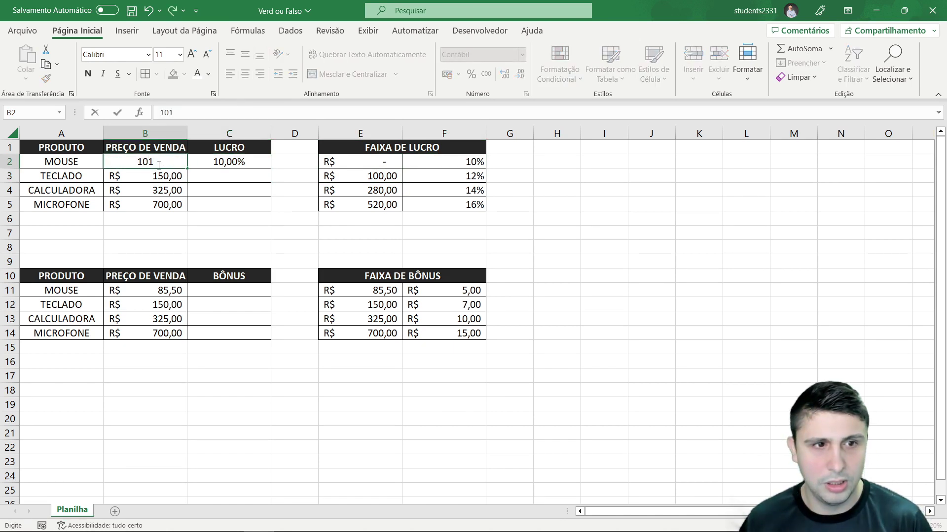
key(Return)
click(232, 165)
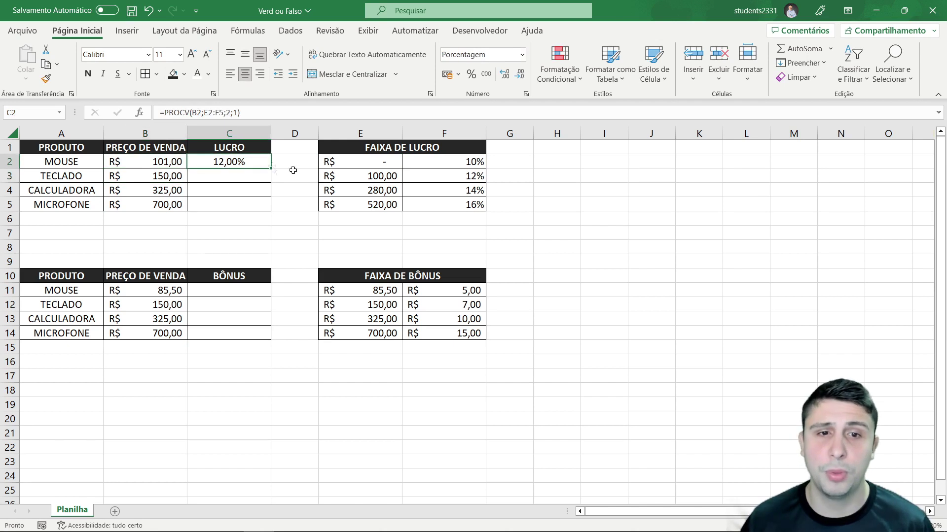
drag(372, 178, 362, 189)
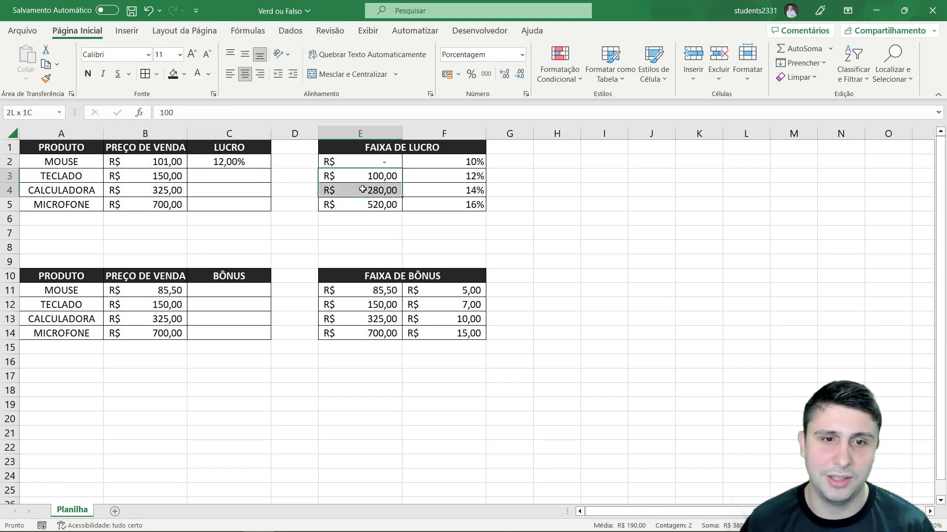
click(158, 163)
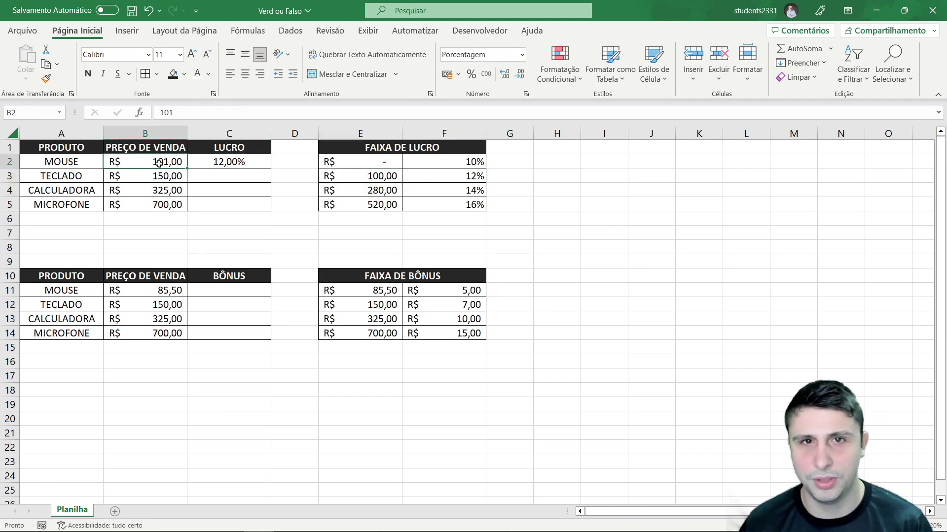
text(85,50)
key(Return)
click(176, 162)
key(Right)
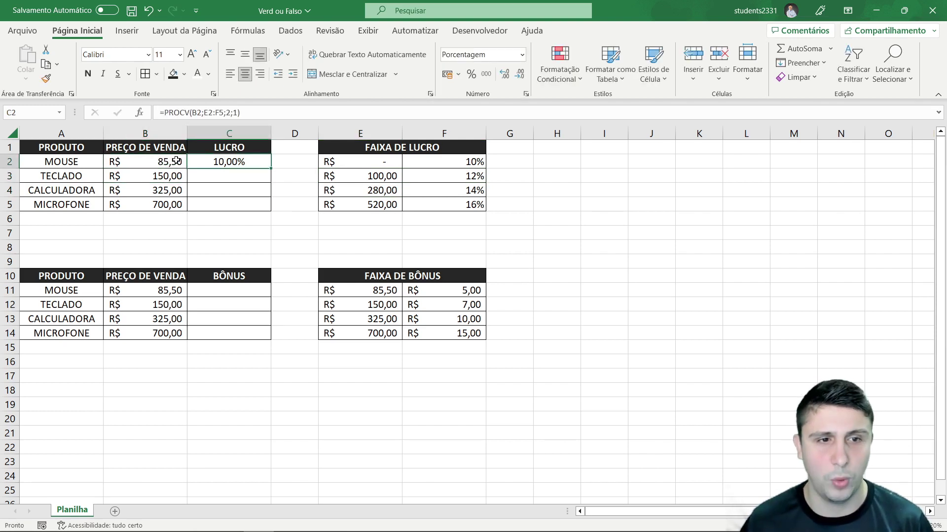
click(234, 172)
click(229, 164)
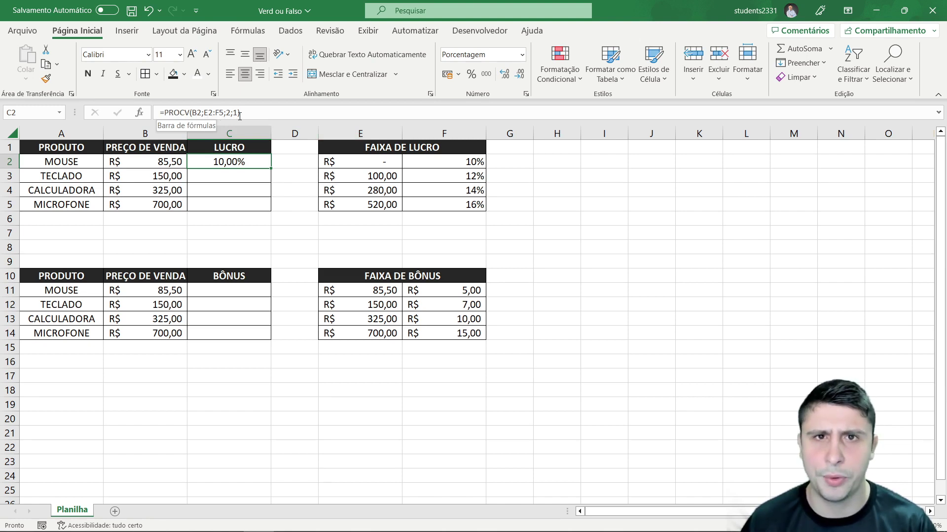
click(238, 112)
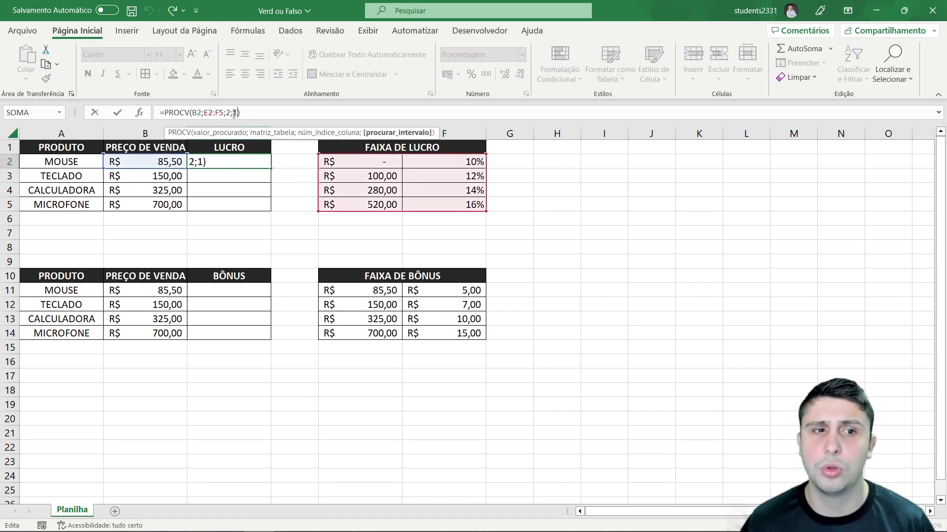
key(BackSpace)
text(0)
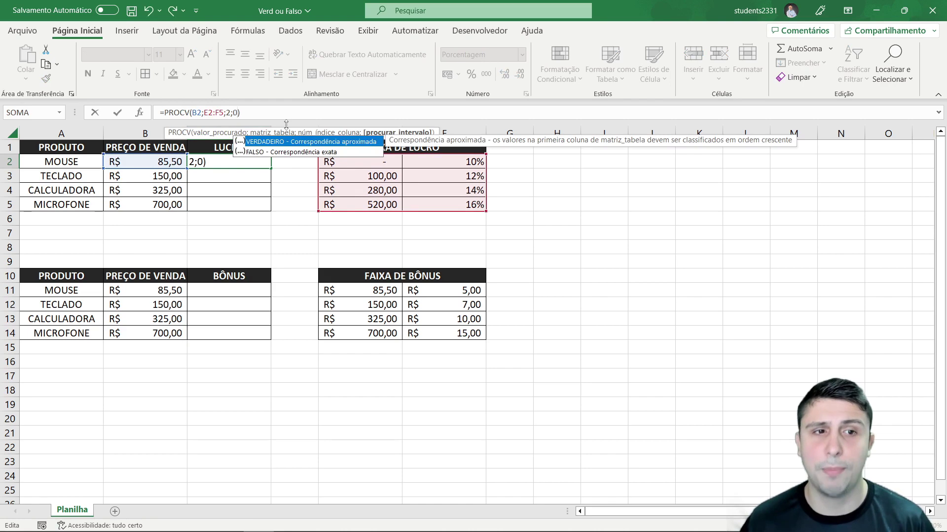
key(Return)
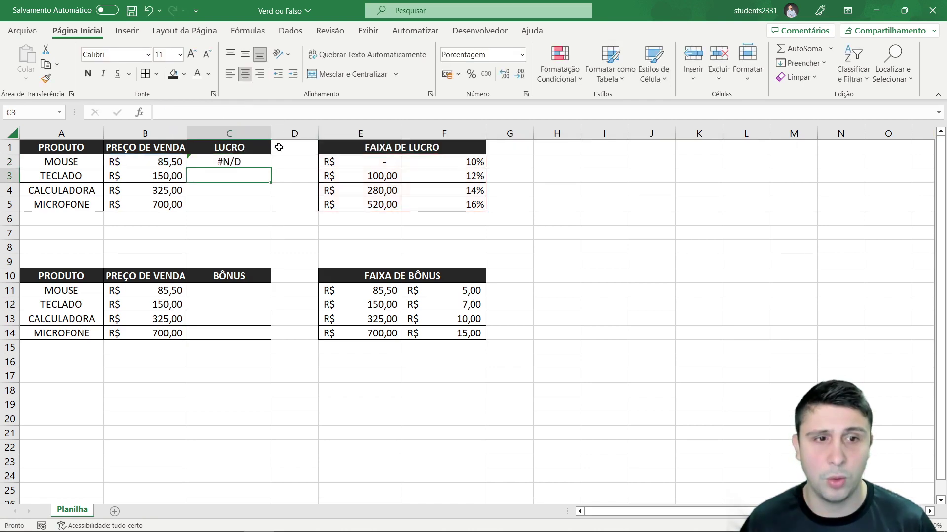
click(249, 162)
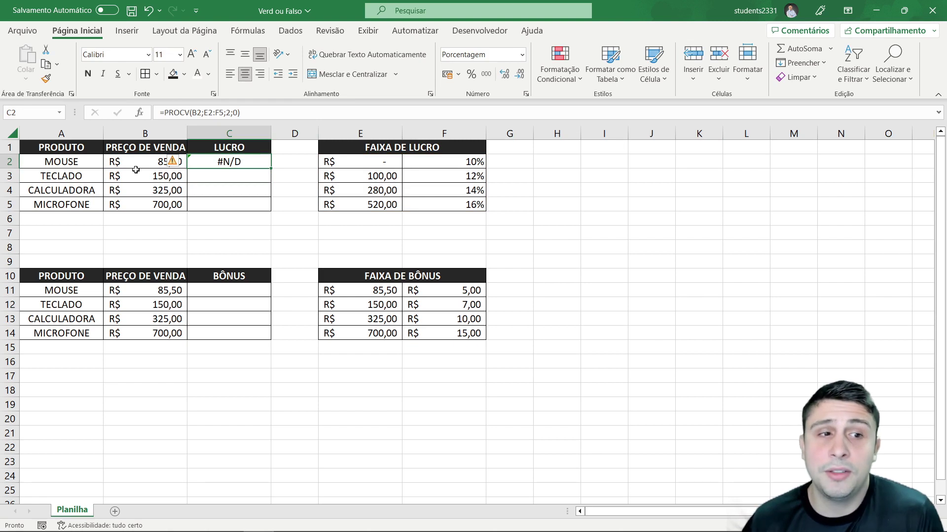
click(132, 159)
drag(360, 159, 360, 204)
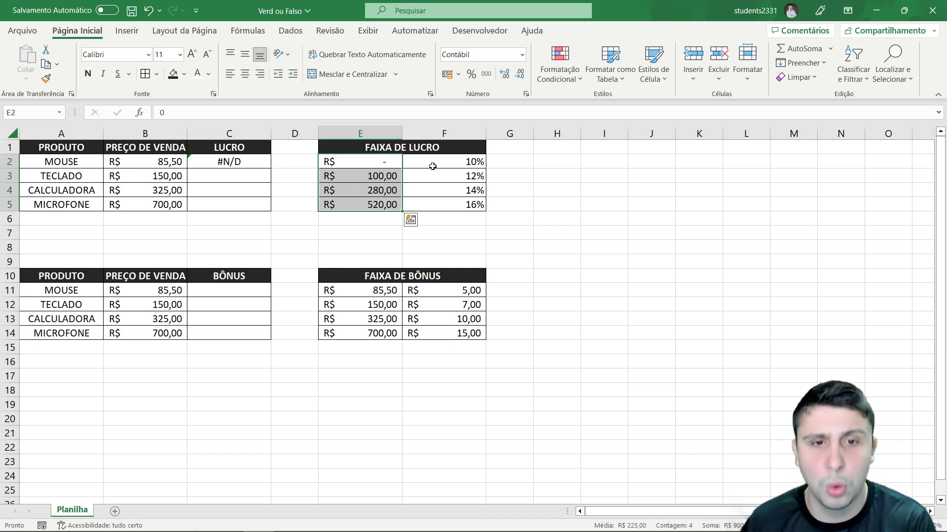
click(401, 151)
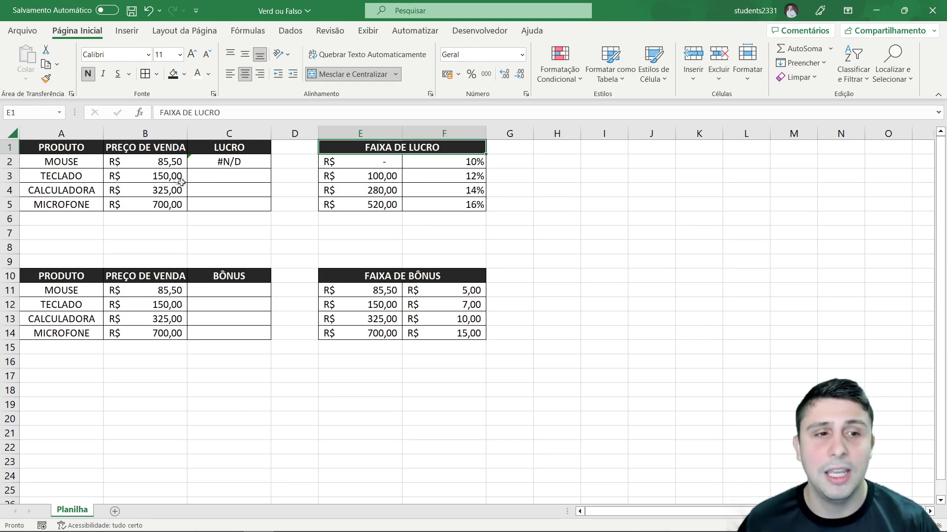
click(153, 165)
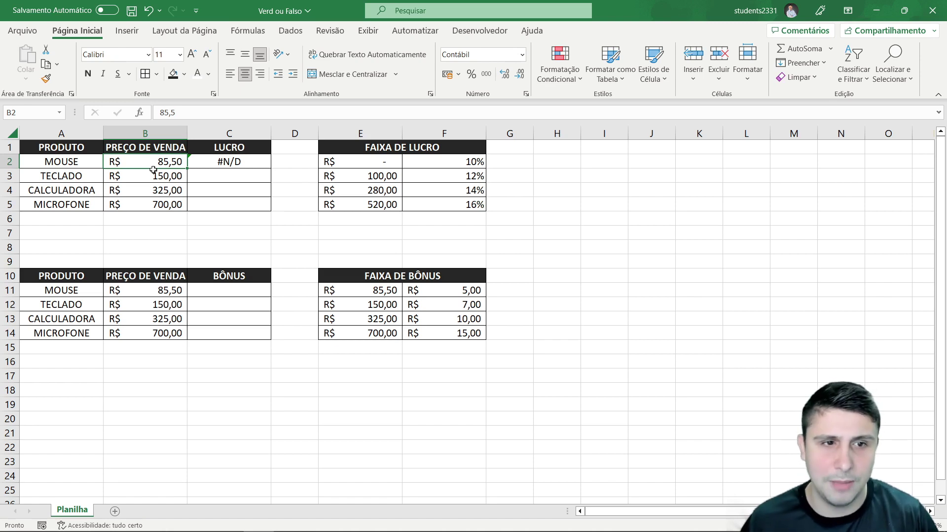
Test B2 at 85 and change C2's last PROCV argument from 0 to VERDADEIRO
text(85)
key(Return)
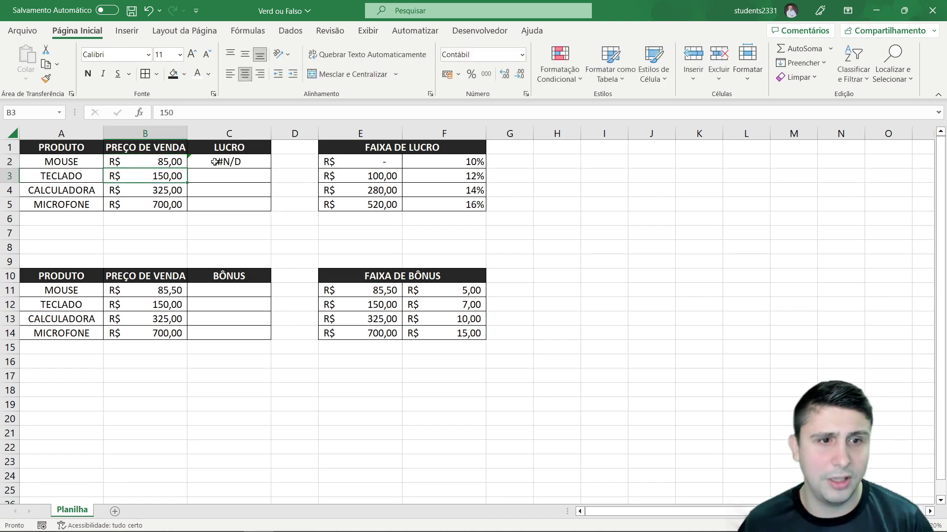
click(214, 162)
click(253, 115)
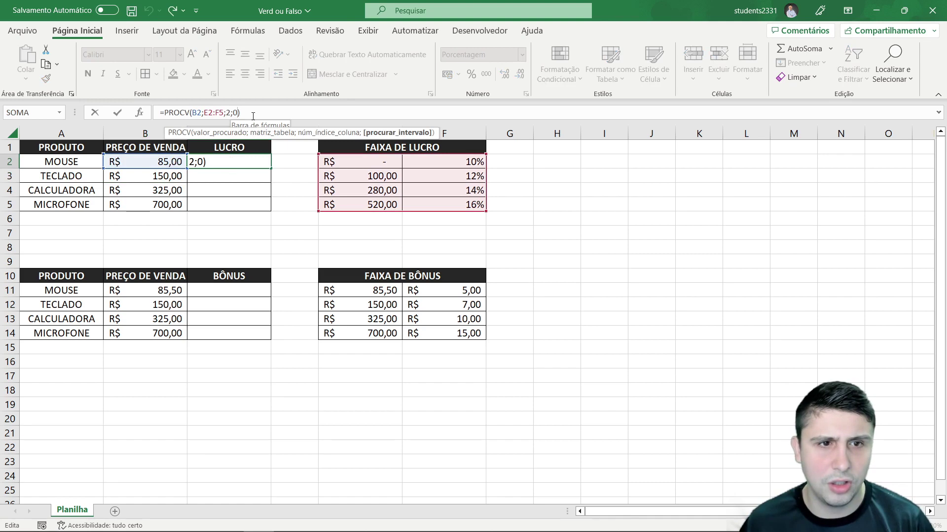
key(Left)
key(BackSpace)
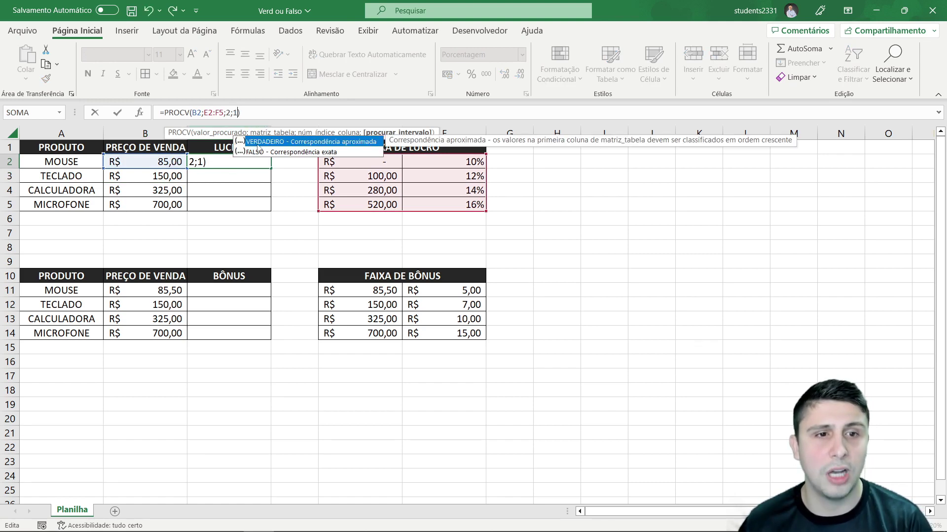
double_click(265, 143)
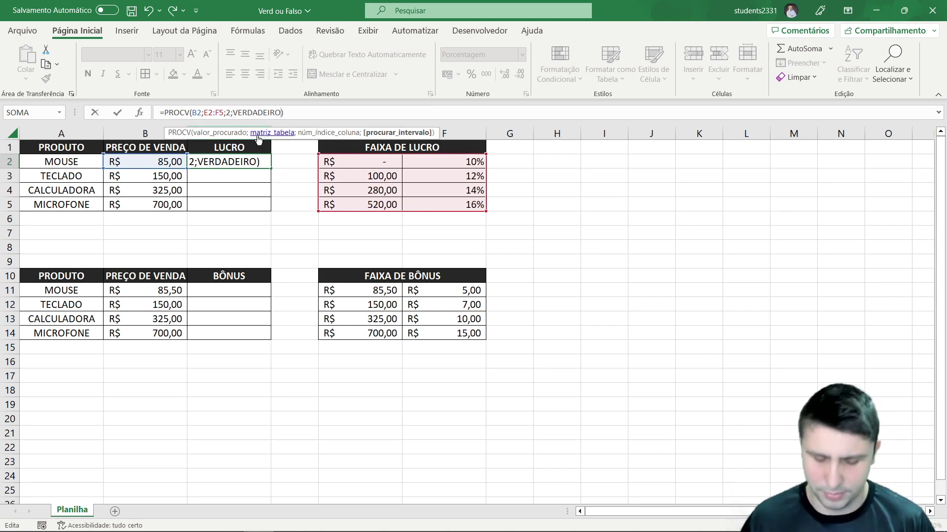
key(Return)
Restore the MOUSE price in B2 to 85,50
click(241, 163)
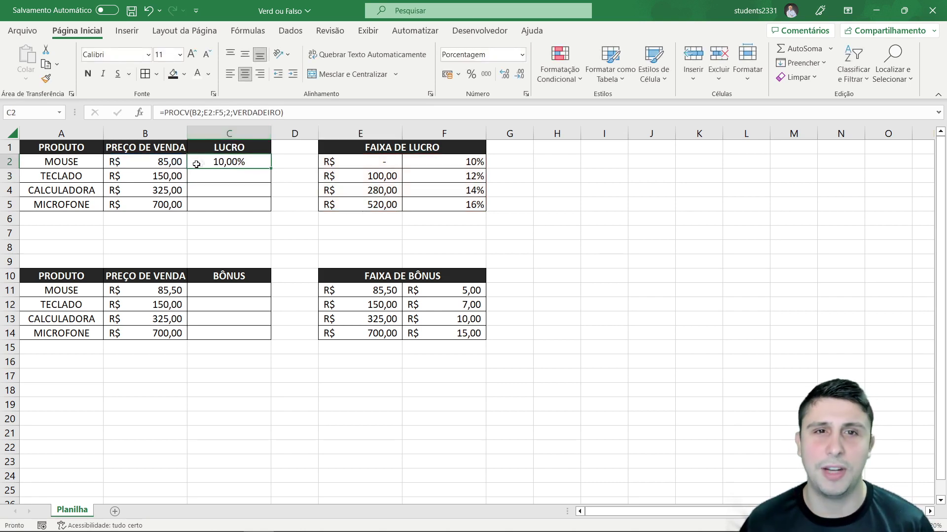
click(162, 163)
text(85,50)
key(Return)
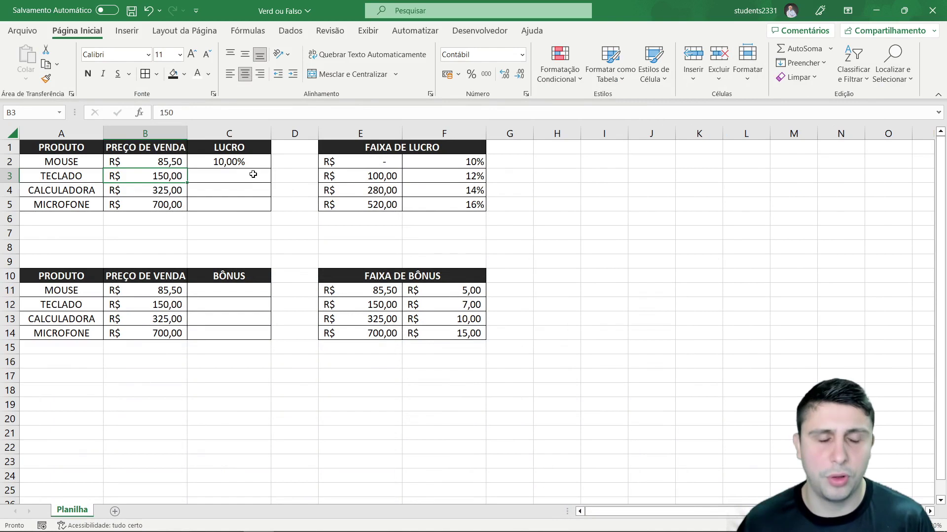
Review the TECLADO price in B3 and the thresholds from E3 before filling C3
click(225, 176)
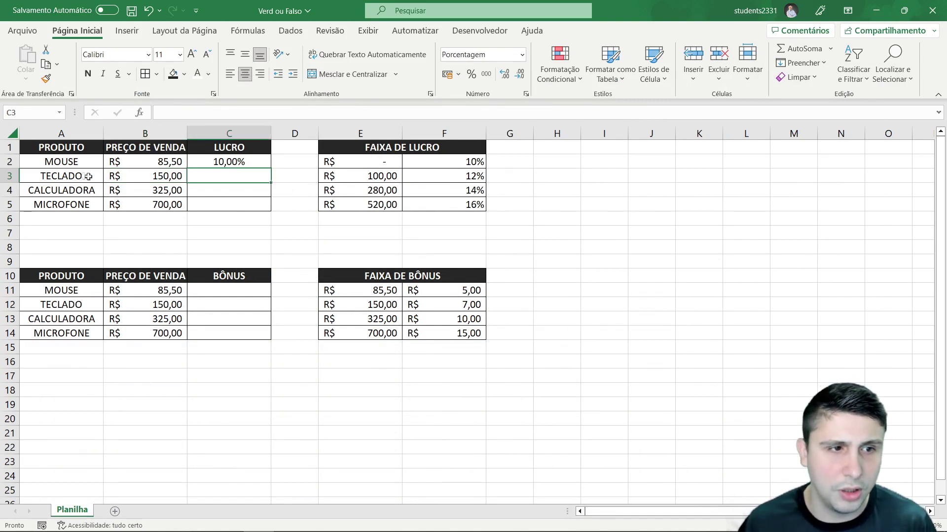
click(144, 176)
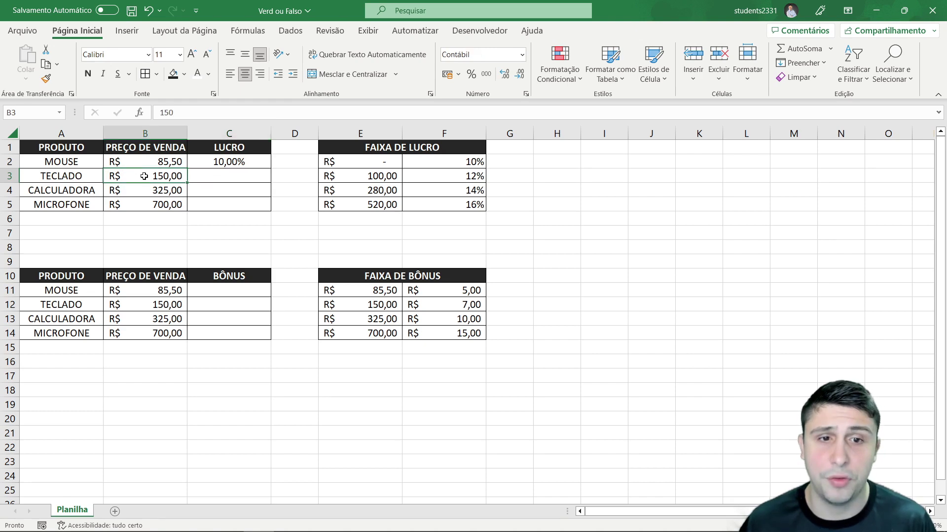
mouse_move(367, 176)
mouse_down()
mouse_move(366, 202)
mouse_move(358, 190)
mouse_up()
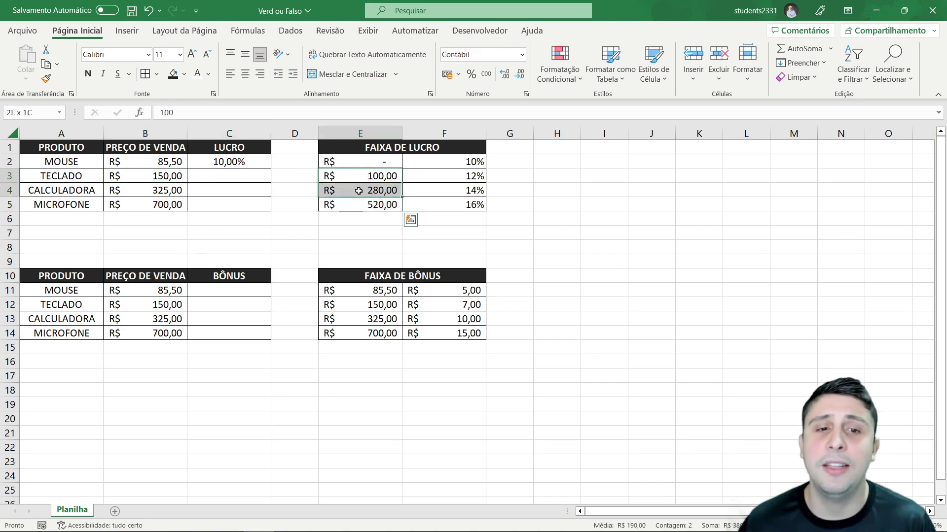
click(229, 179)
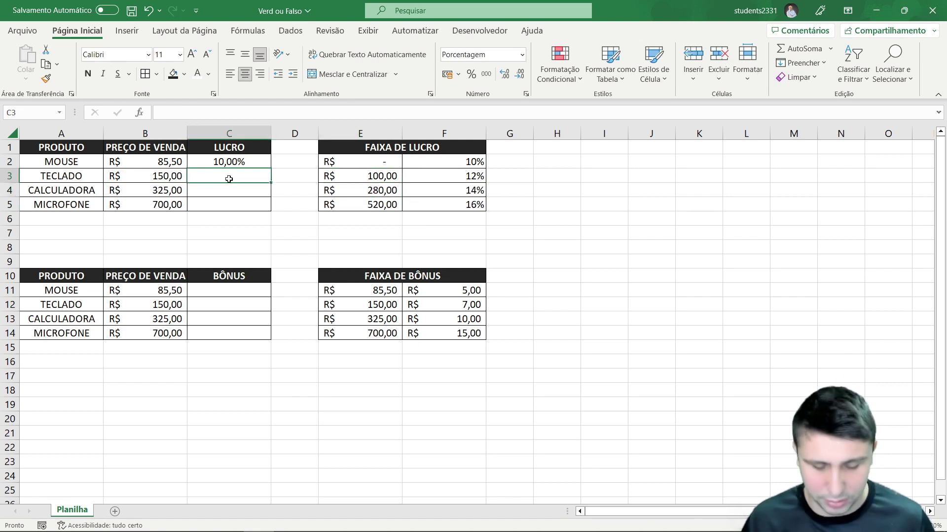
Enter =PROCV(B3;$E$2:$F$5;2;1) in C3 so TECLADO shows 12,00%
text(=PROCV)
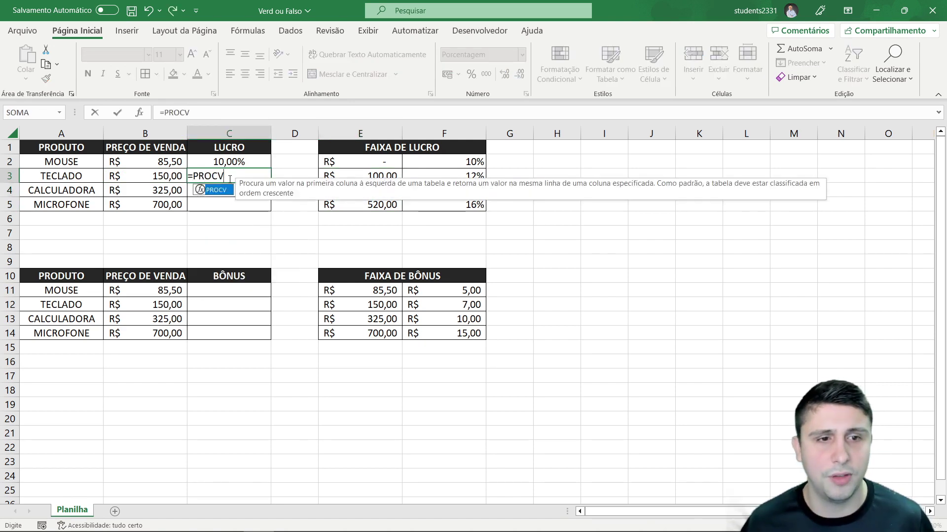
text(()
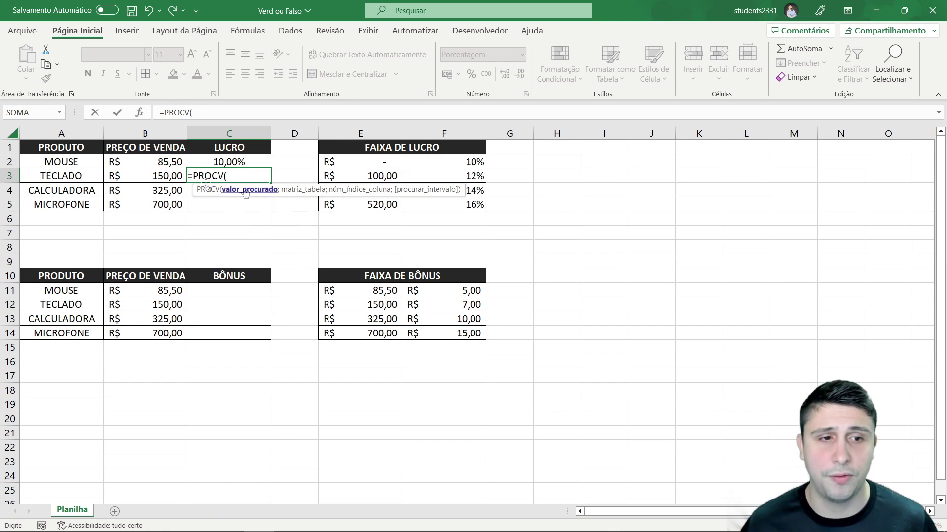
click(137, 176)
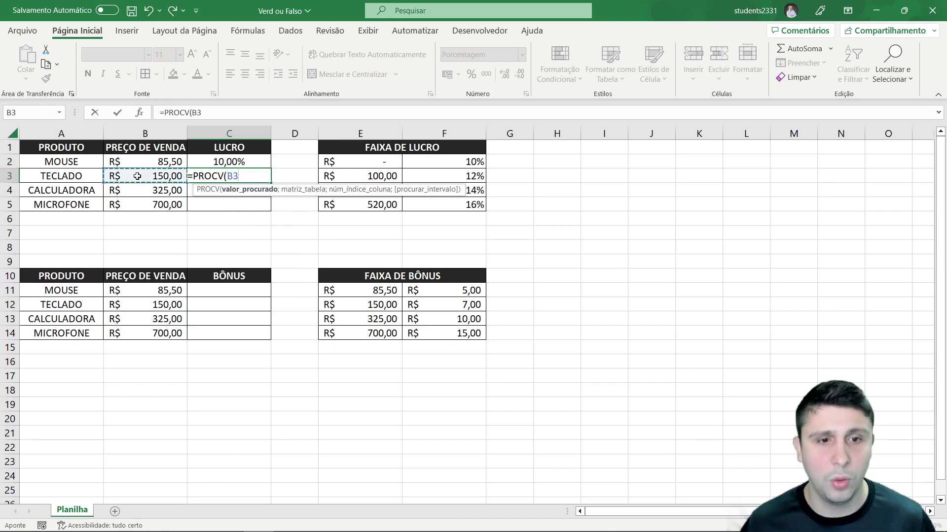
text(;)
drag(368, 163, 419, 200)
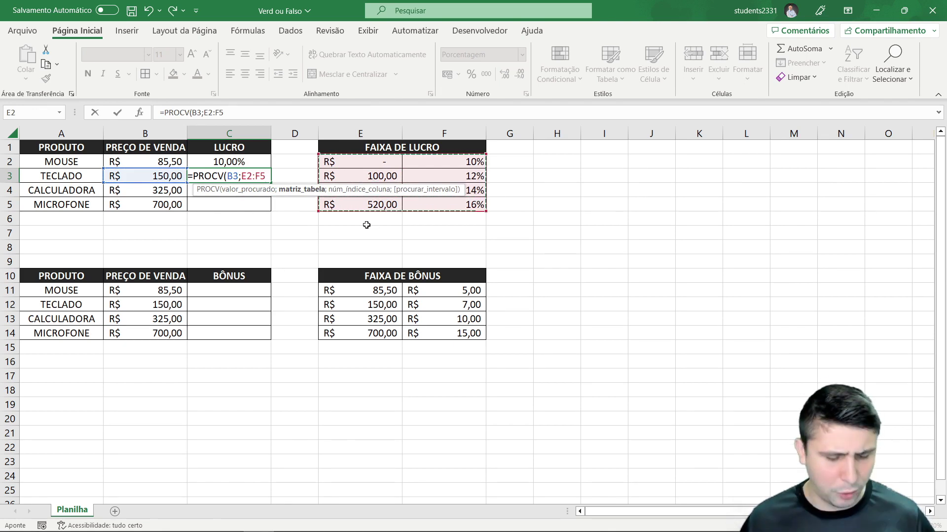
key(F4)
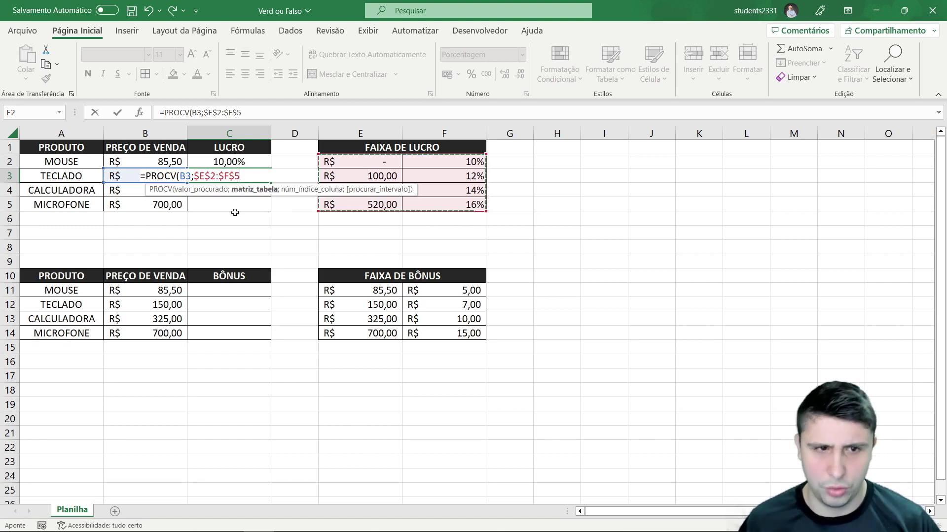
text(;)
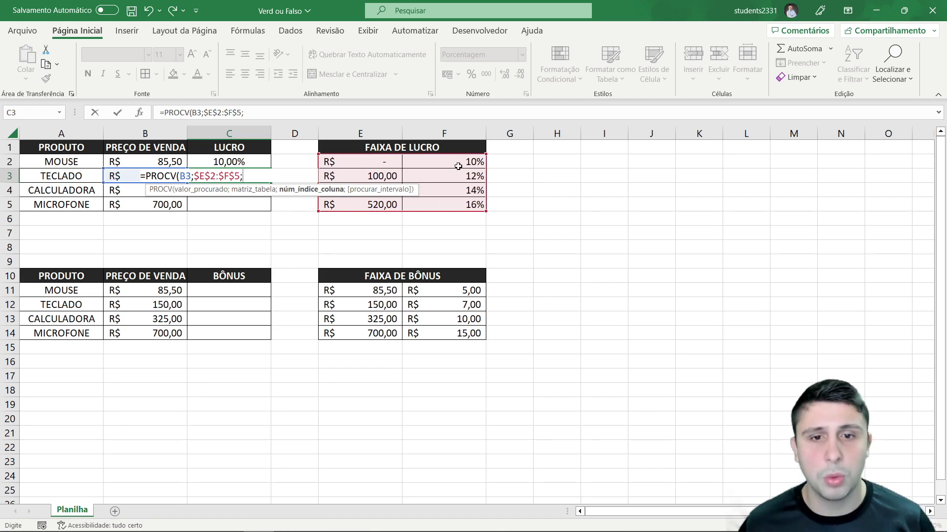
text(2;)
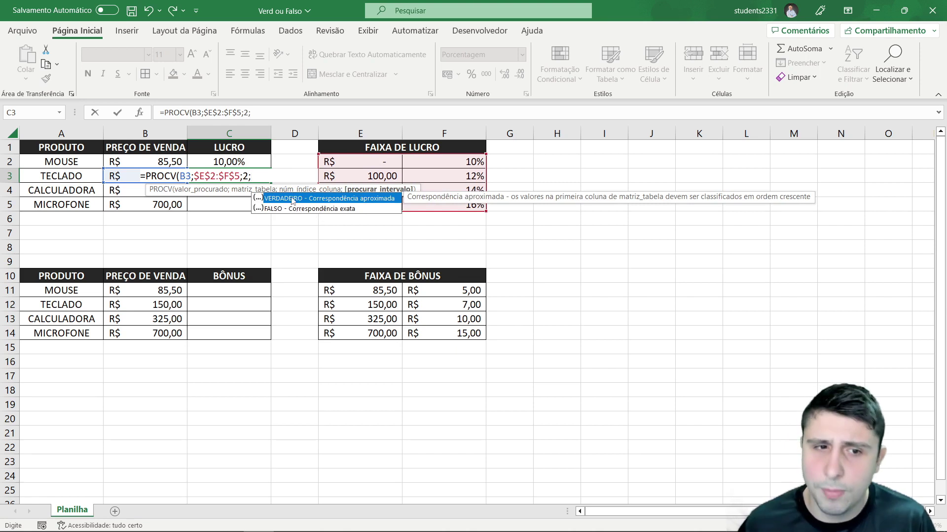
text(1)
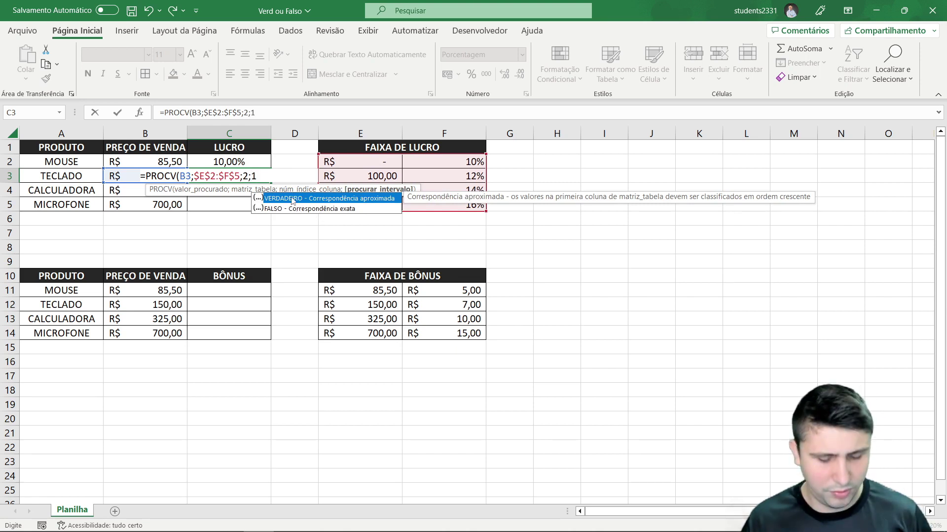
key(Return)
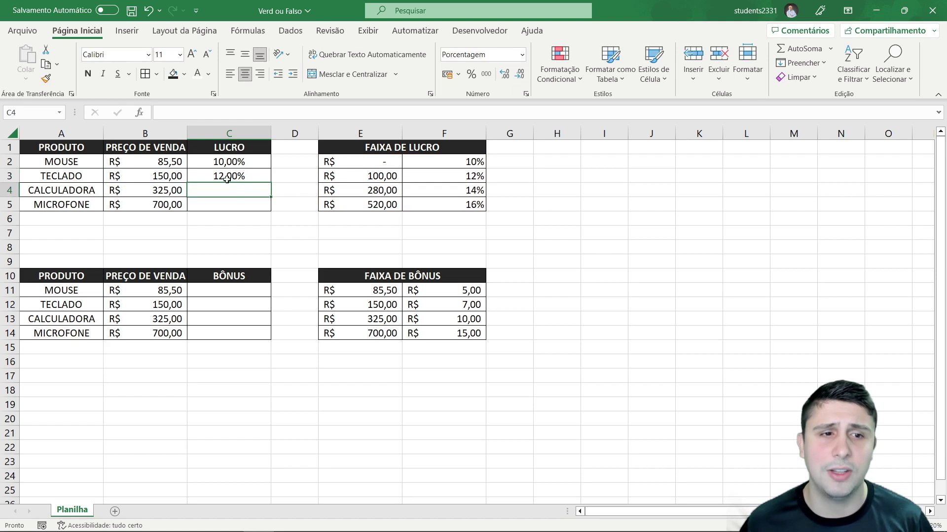
click(227, 179)
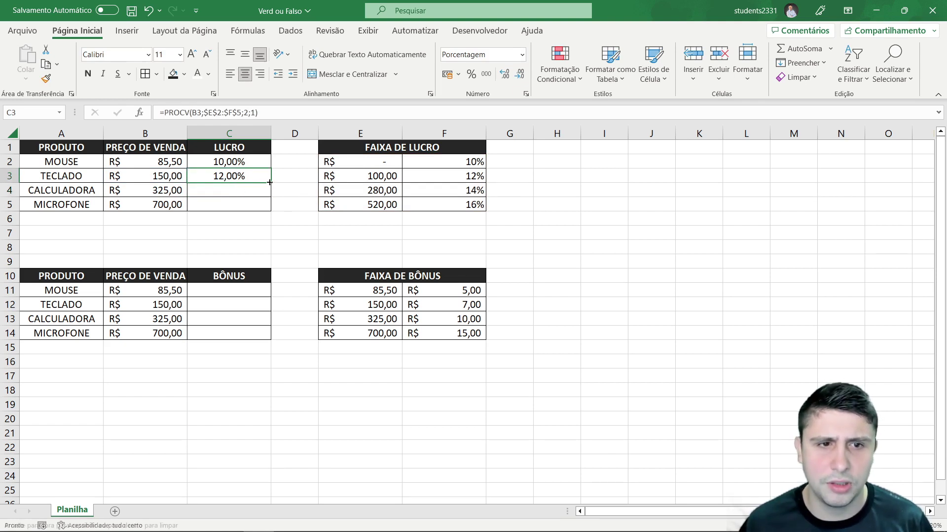
drag(272, 182, 261, 203)
click(229, 228)
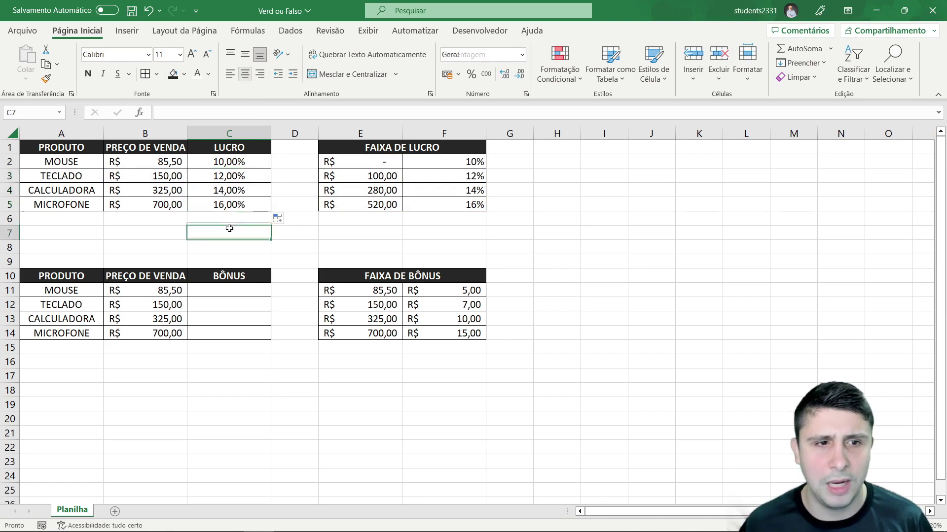
click(140, 191)
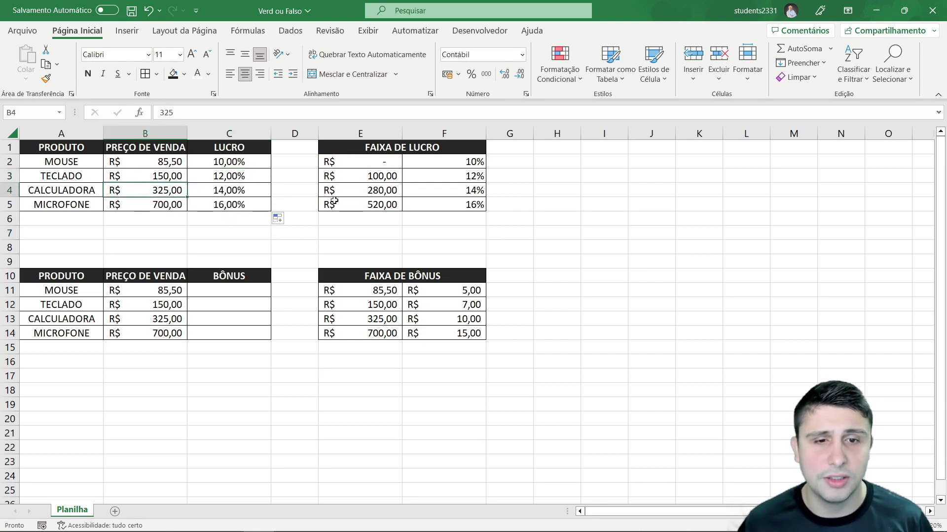
drag(351, 196, 353, 200)
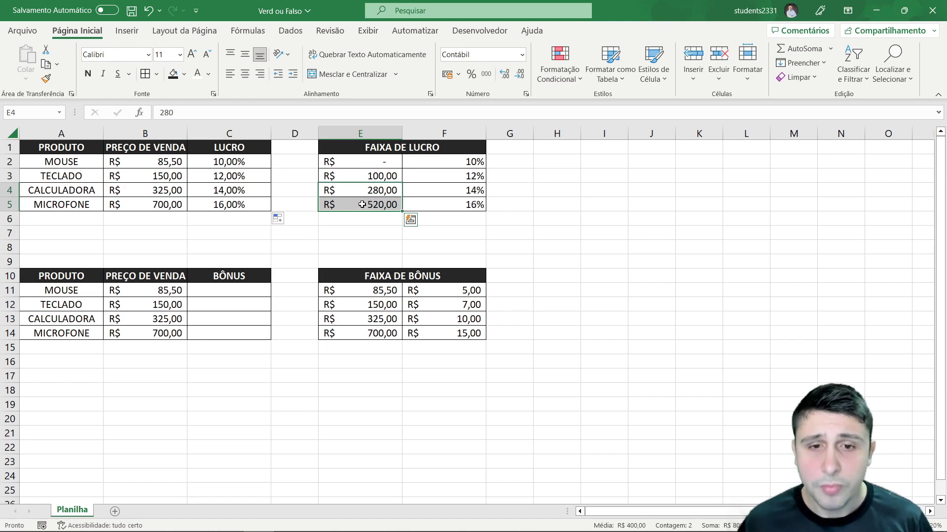
click(419, 192)
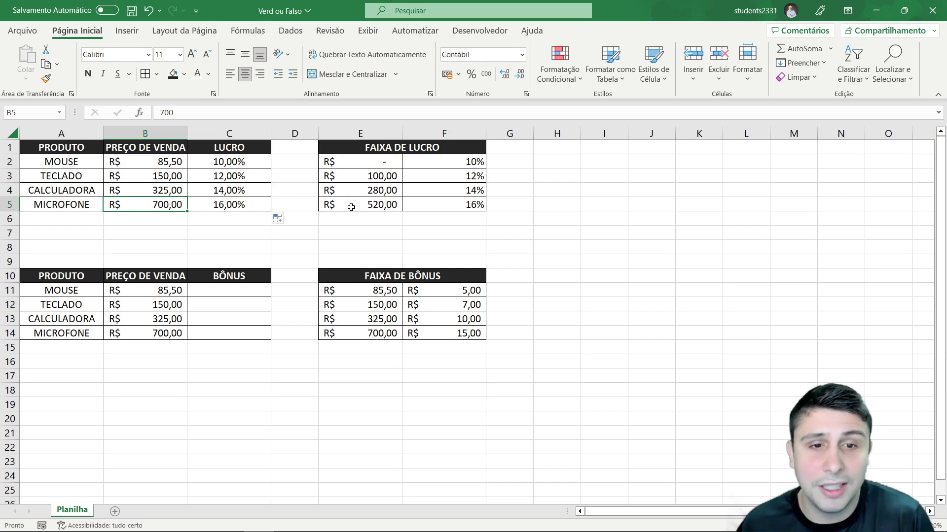
drag(352, 164, 342, 203)
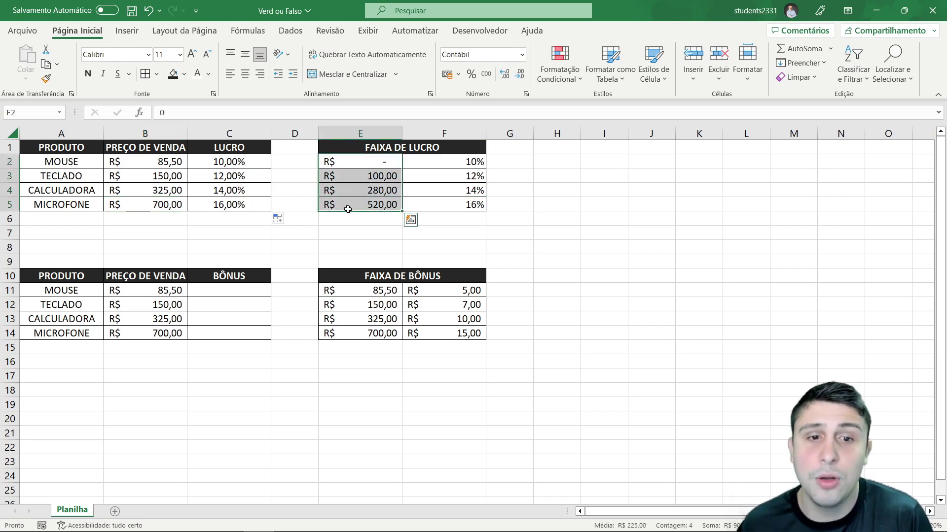
click(348, 209)
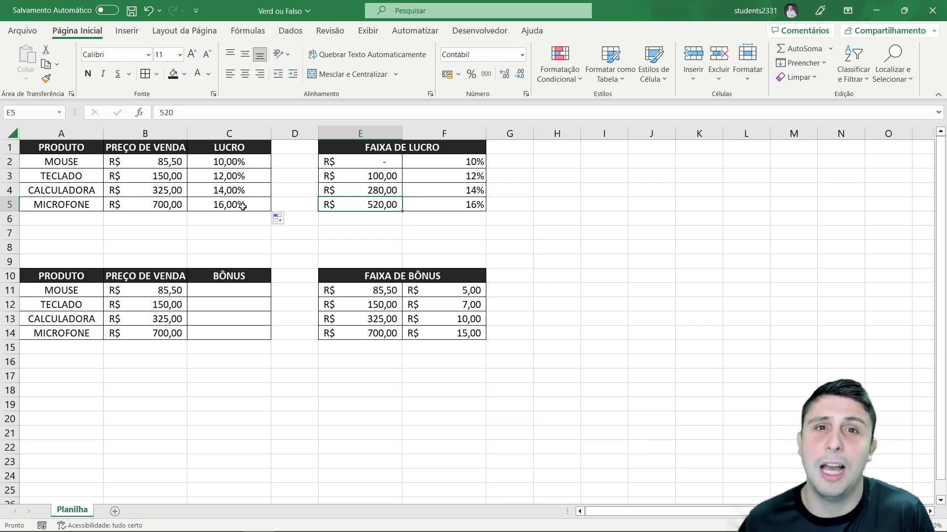
click(243, 206)
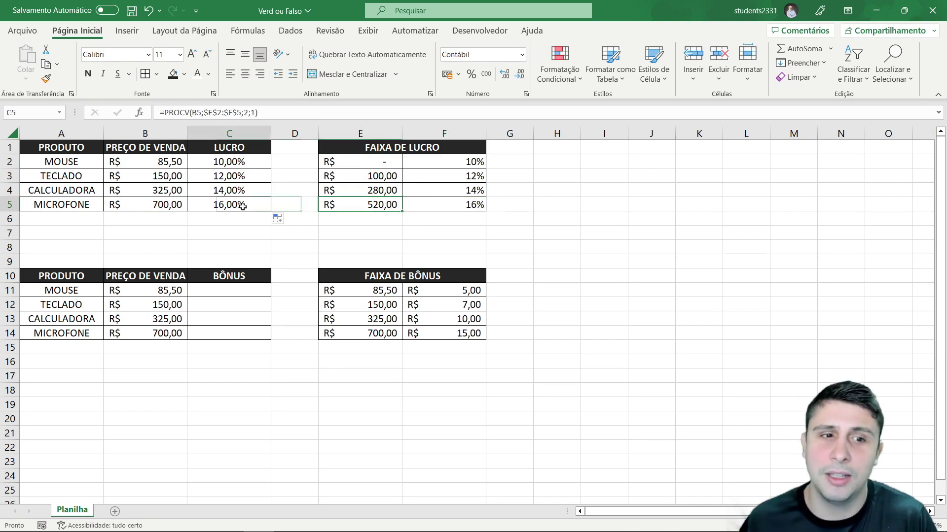
click(430, 203)
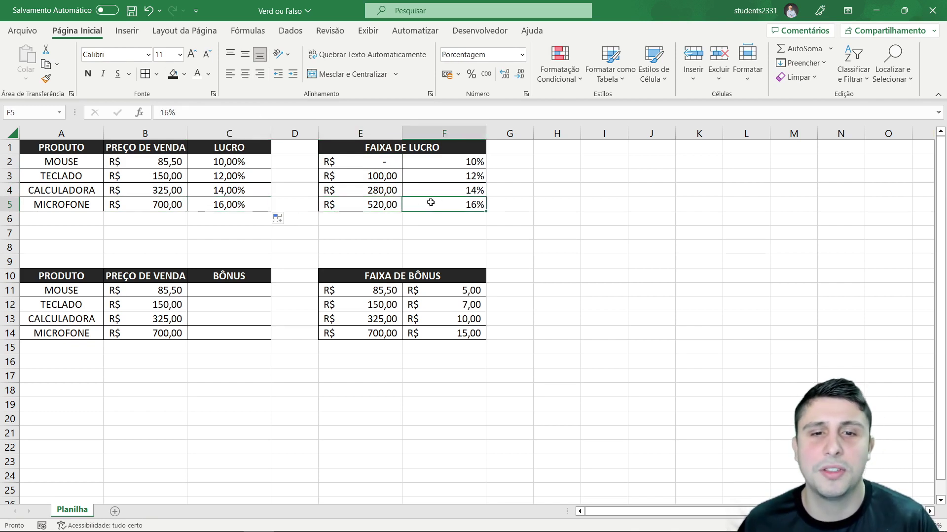
click(371, 206)
click(161, 209)
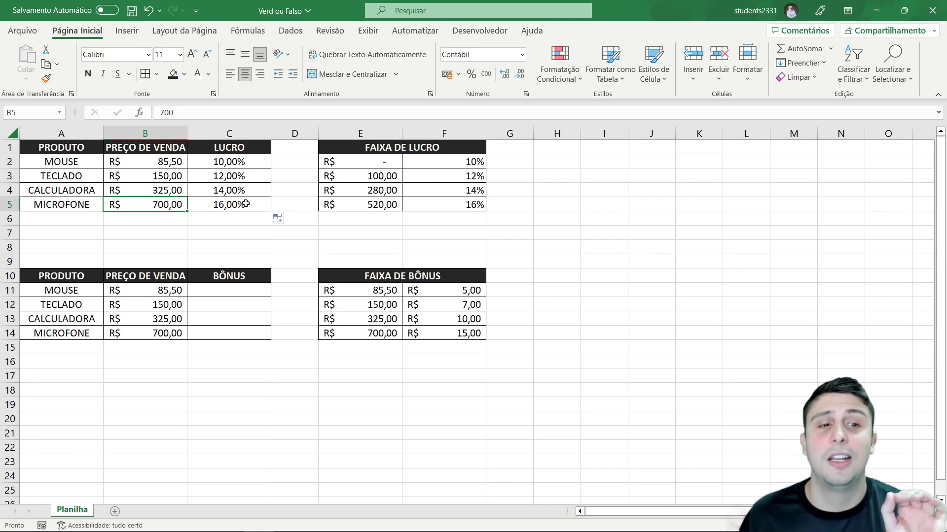
click(247, 203)
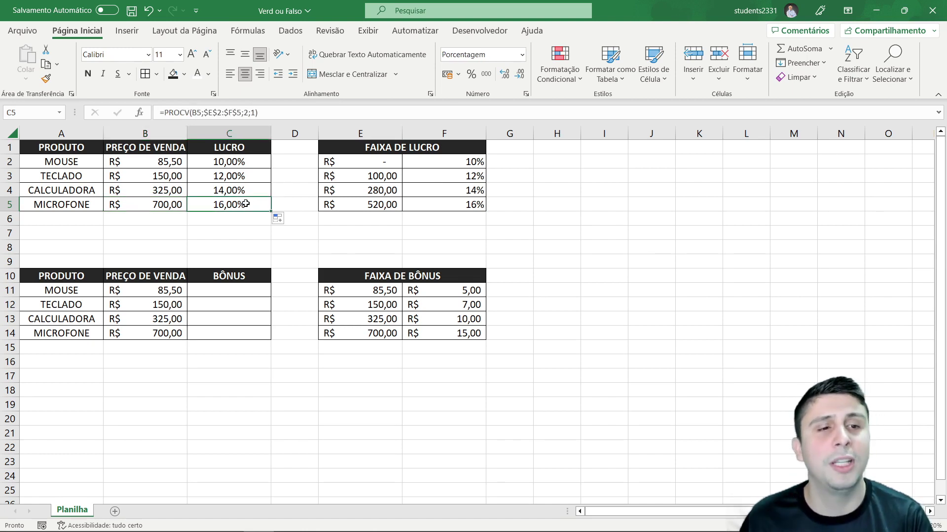
drag(159, 162, 153, 204)
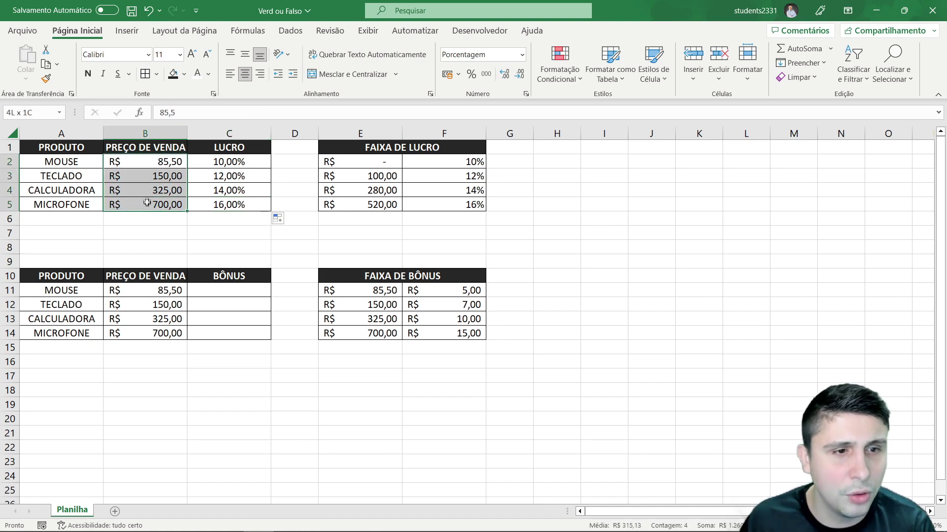
drag(363, 176, 340, 202)
mouse_move(364, 150)
mouse_down()
mouse_move(406, 169)
mouse_move(425, 207)
mouse_up()
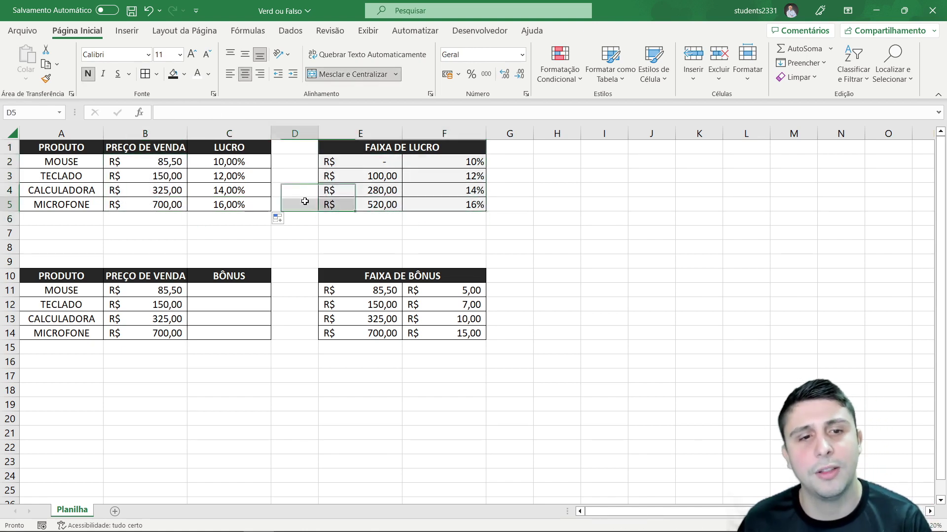
click(305, 202)
click(301, 235)
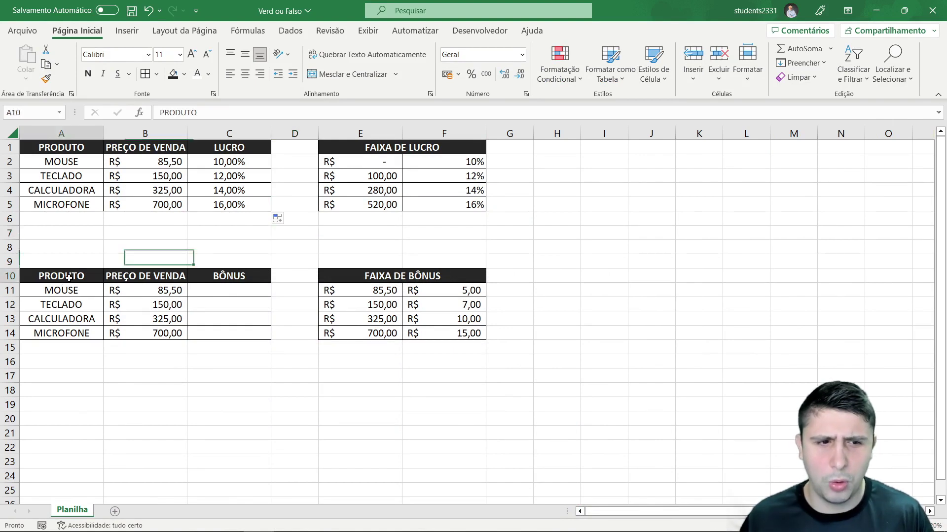
drag(69, 277, 243, 332)
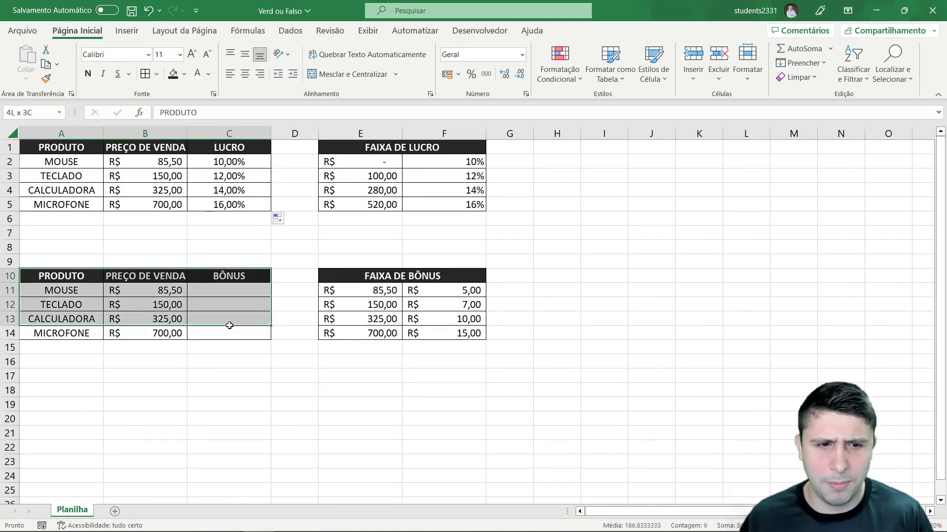
click(219, 150)
click(219, 278)
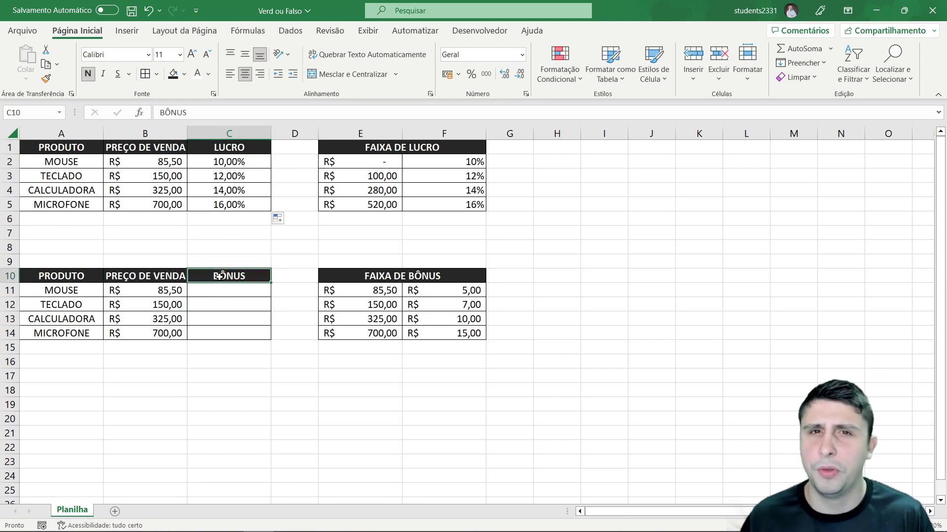
click(138, 294)
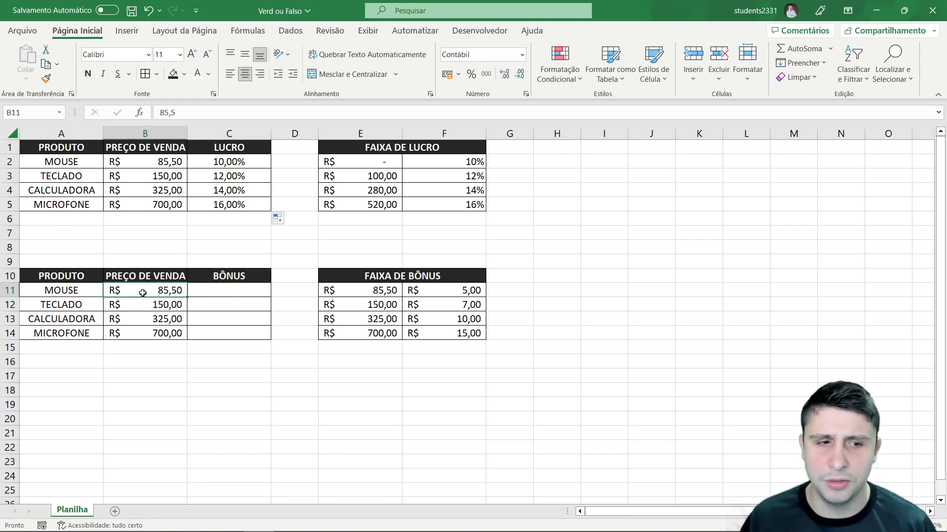
click(347, 293)
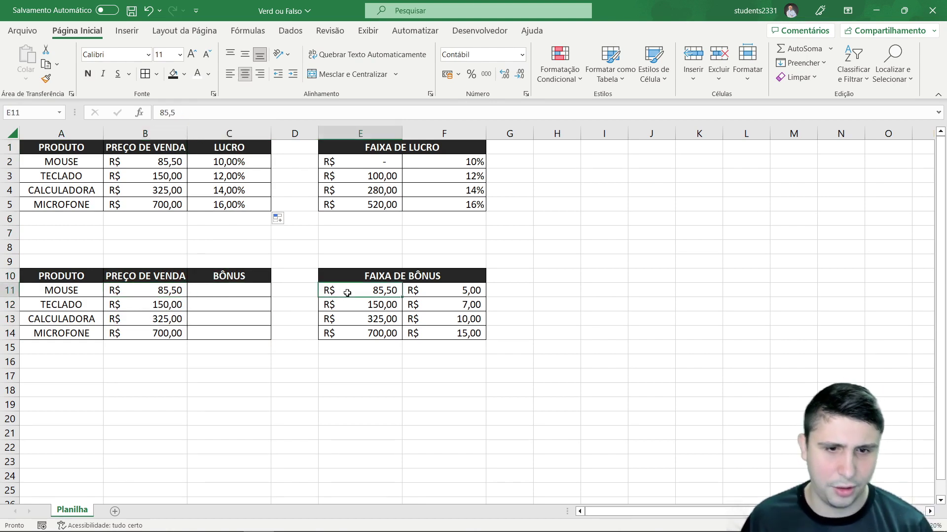
click(416, 291)
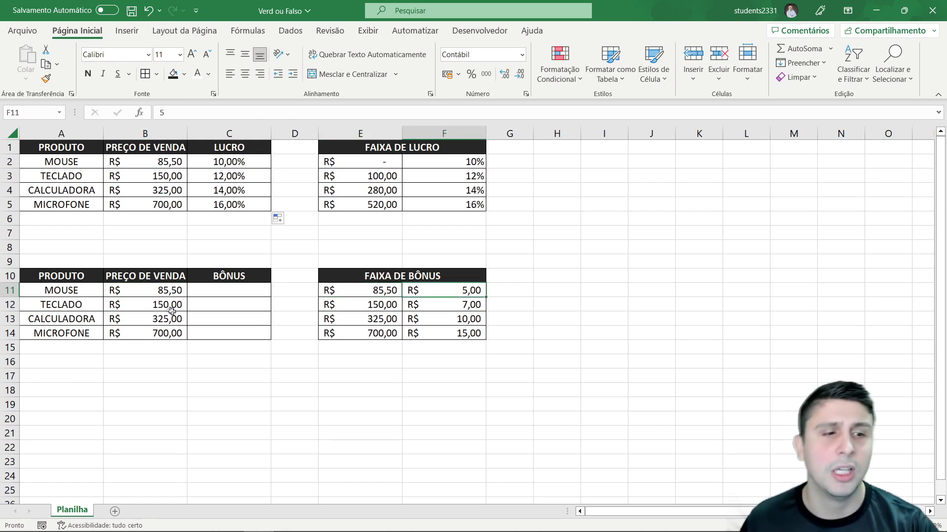
click(150, 309)
click(349, 305)
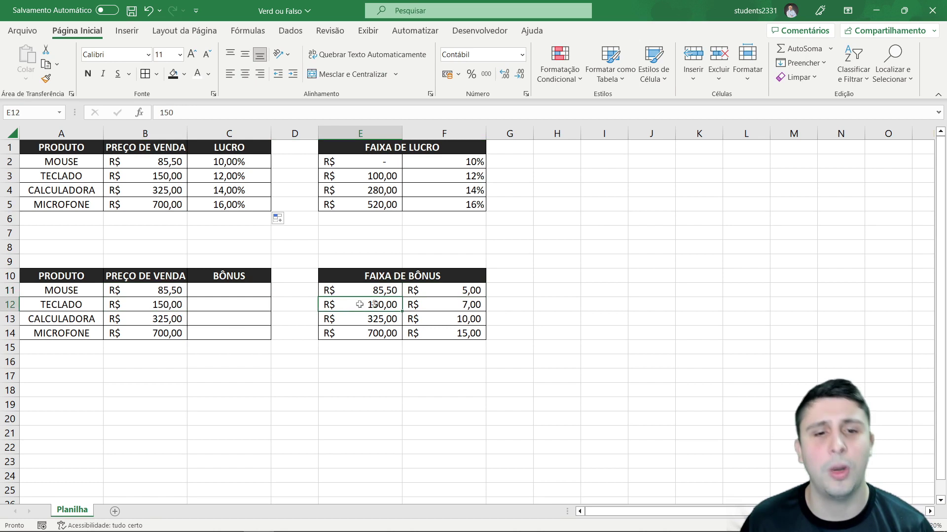
click(438, 303)
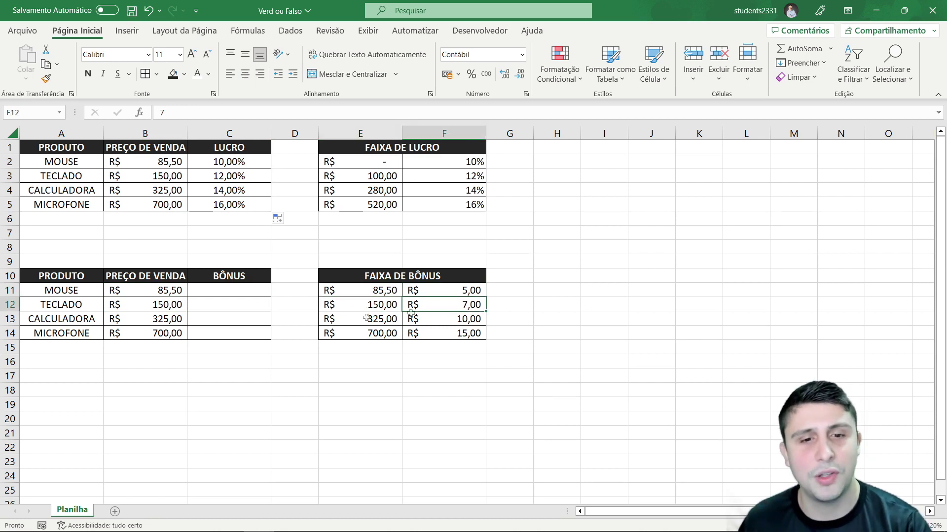
click(138, 316)
click(366, 324)
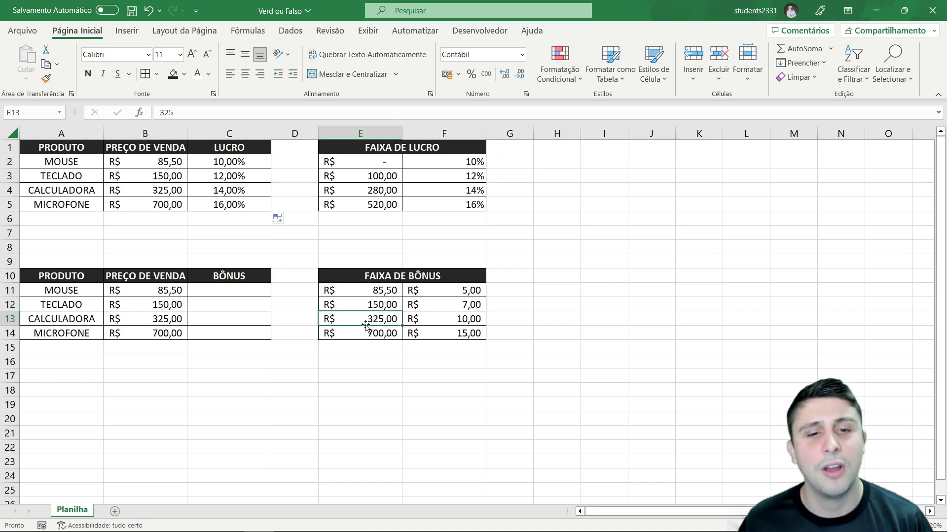
click(420, 321)
click(163, 335)
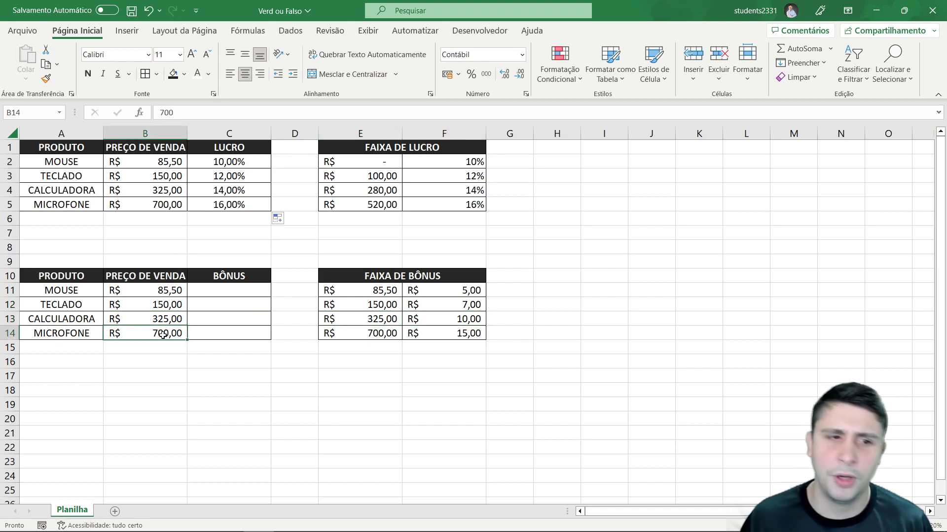
click(377, 333)
click(438, 336)
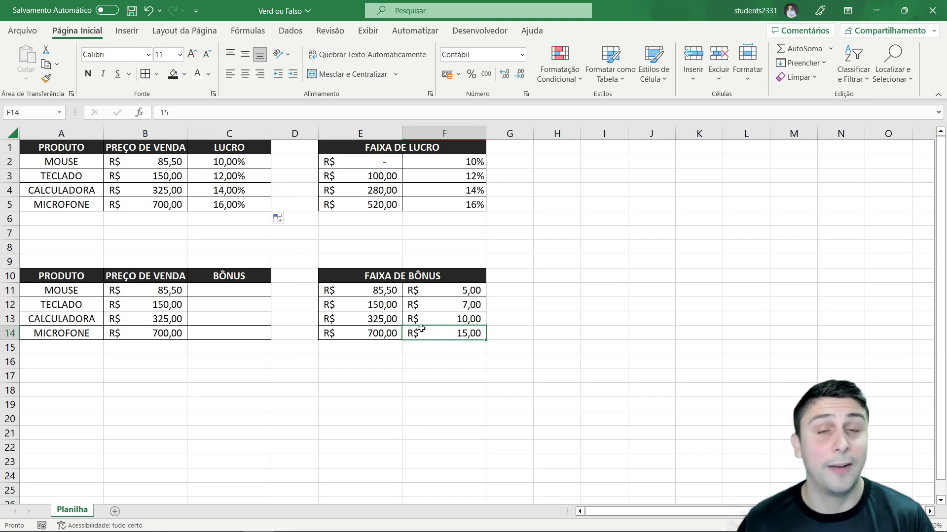
mouse_move(146, 294)
mouse_down()
mouse_move(153, 320)
mouse_move(144, 334)
mouse_up()
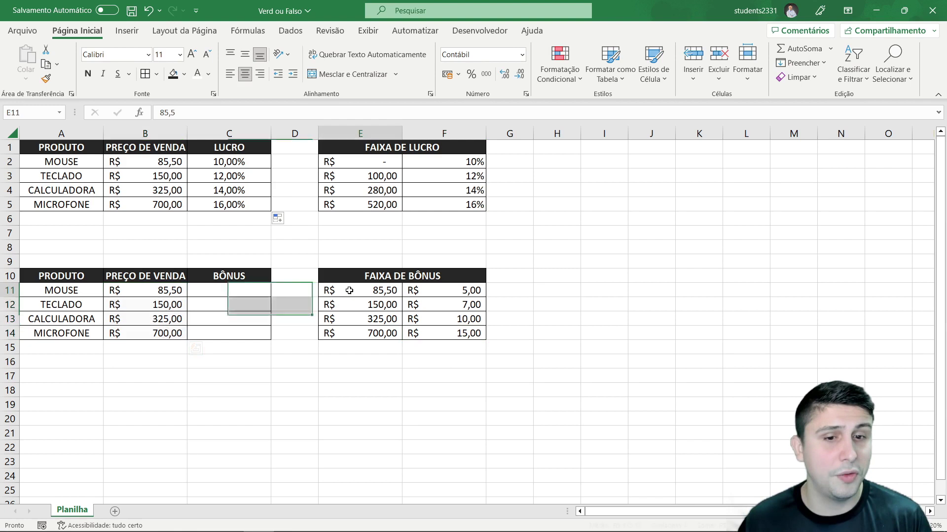
drag(347, 294, 345, 330)
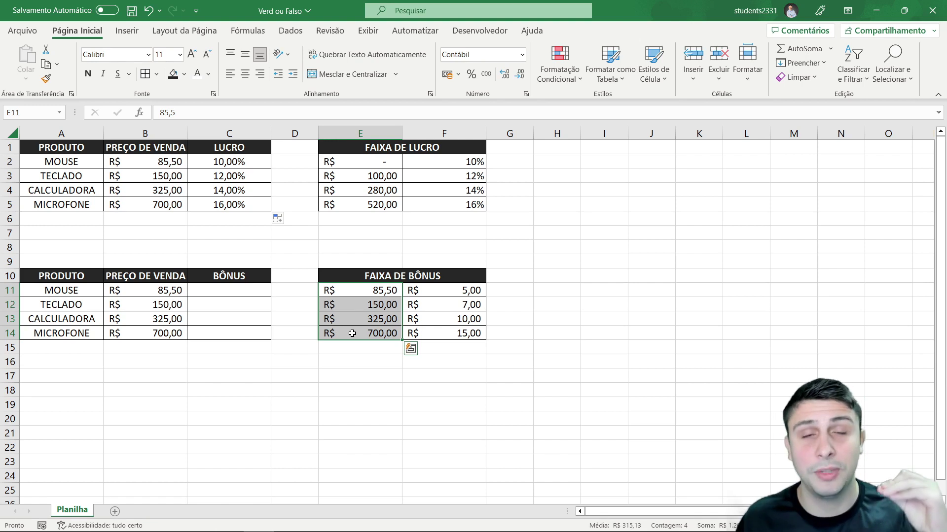
click(157, 290)
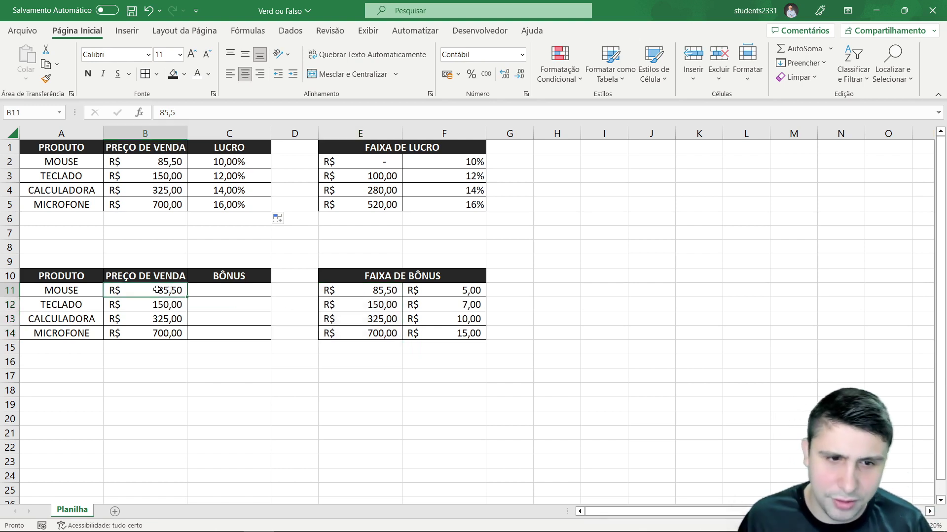
click(345, 290)
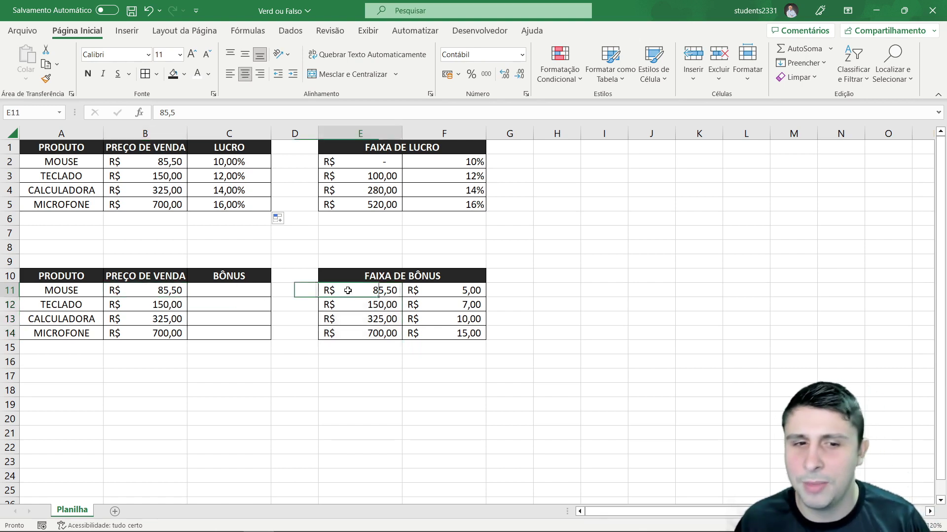
click(428, 294)
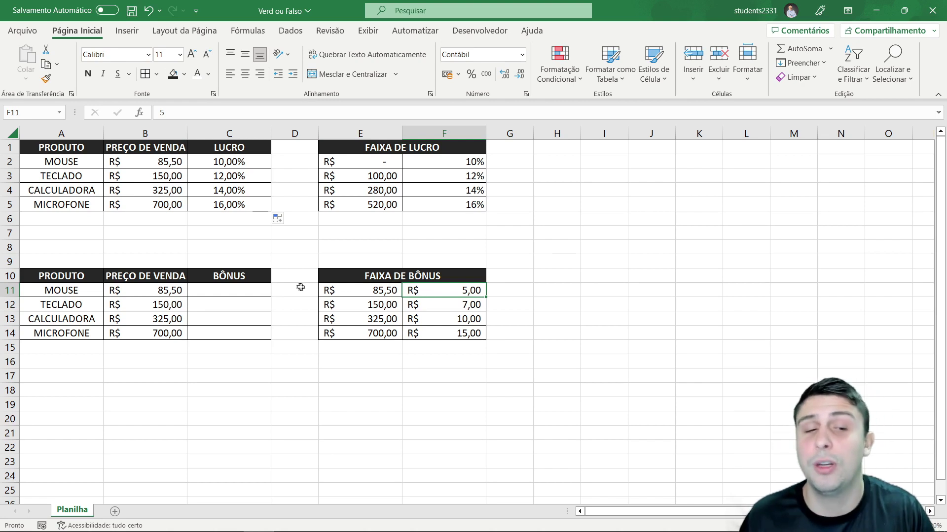
click(219, 291)
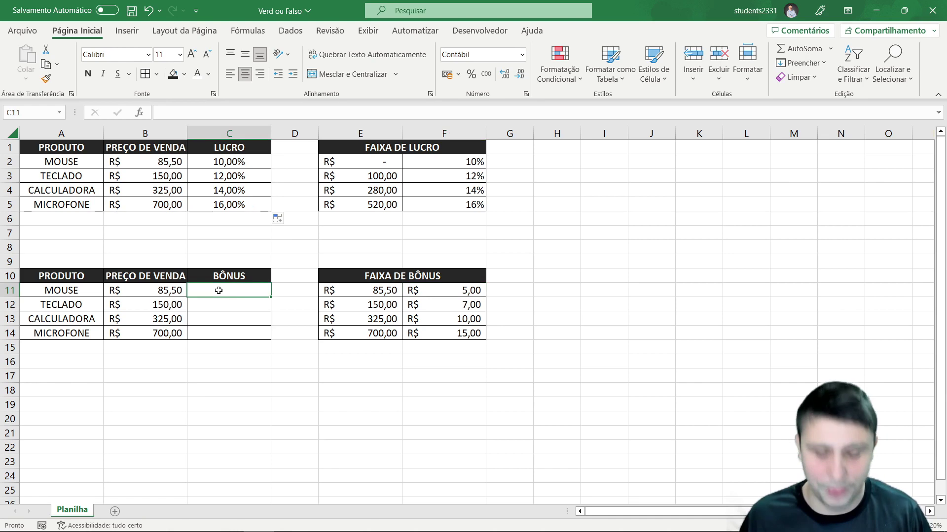
Enter =PROCV(B11;E11:F14;2;FALSO) in C11 for the MOUSE bonus
text(=PROCV)
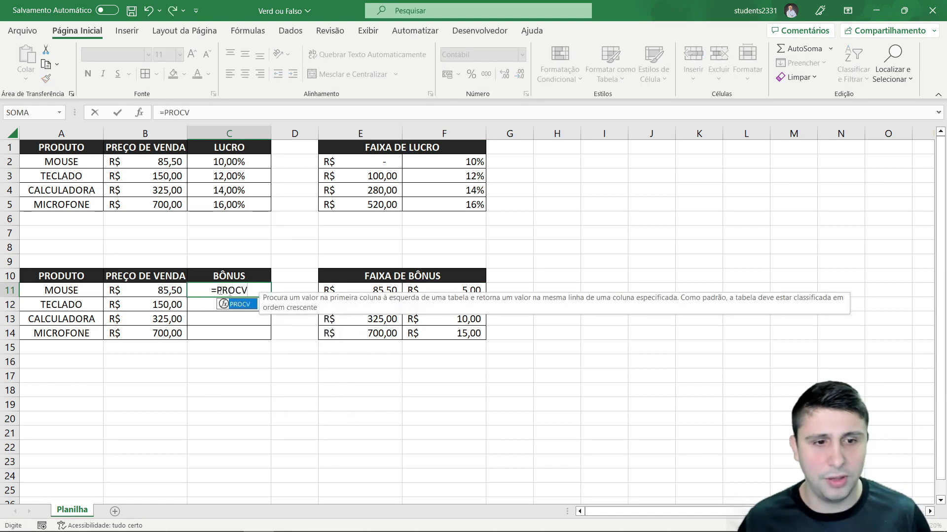
text(()
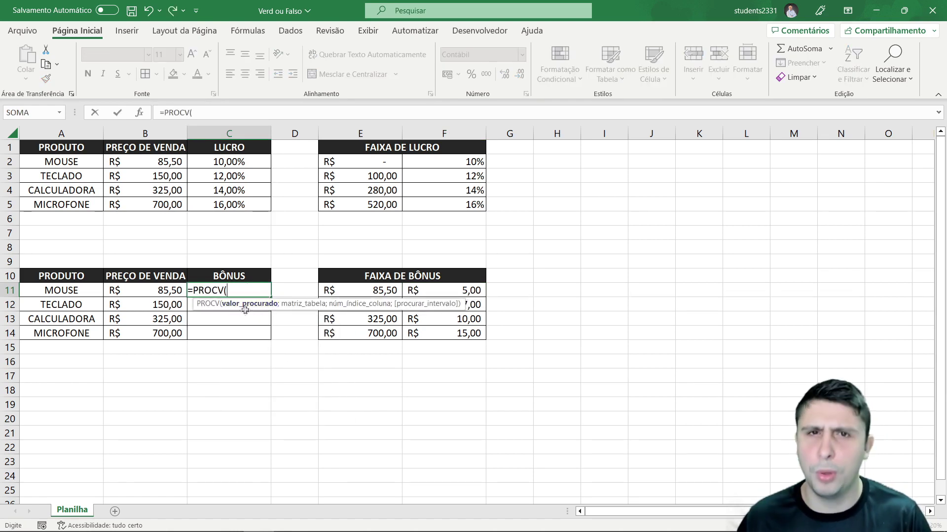
click(143, 292)
text(;)
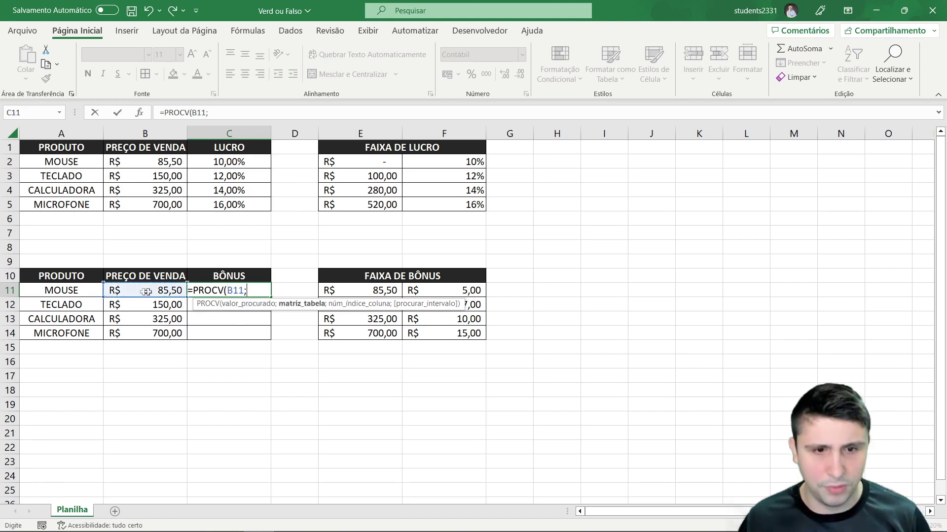
drag(363, 295, 442, 333)
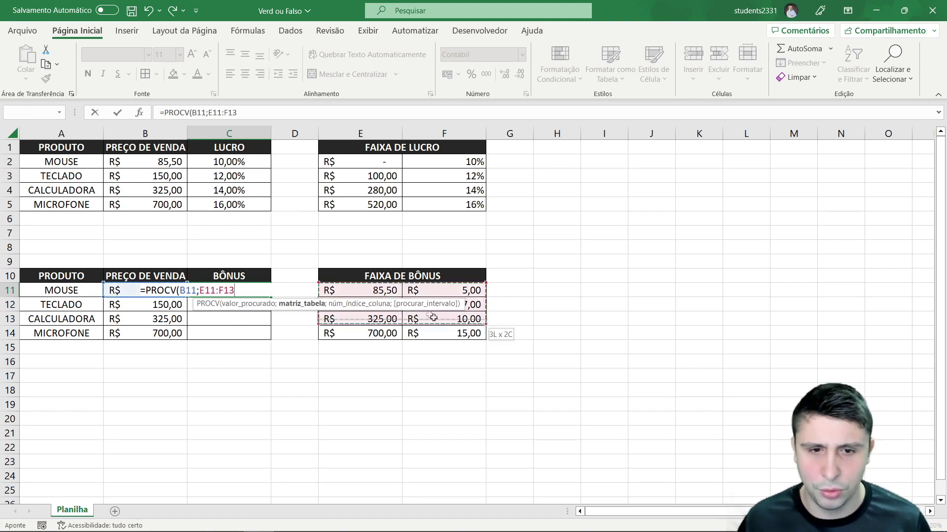
text(;)
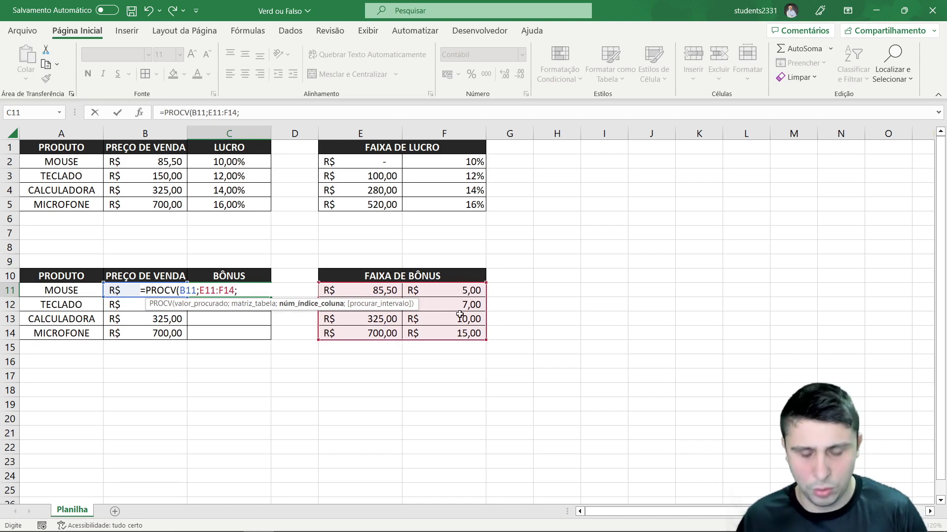
text(2;)
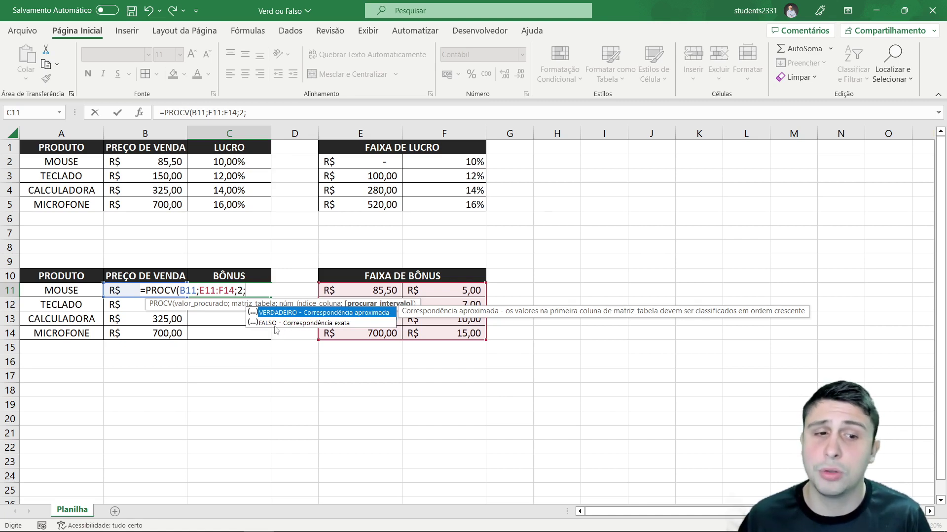
double_click(272, 325)
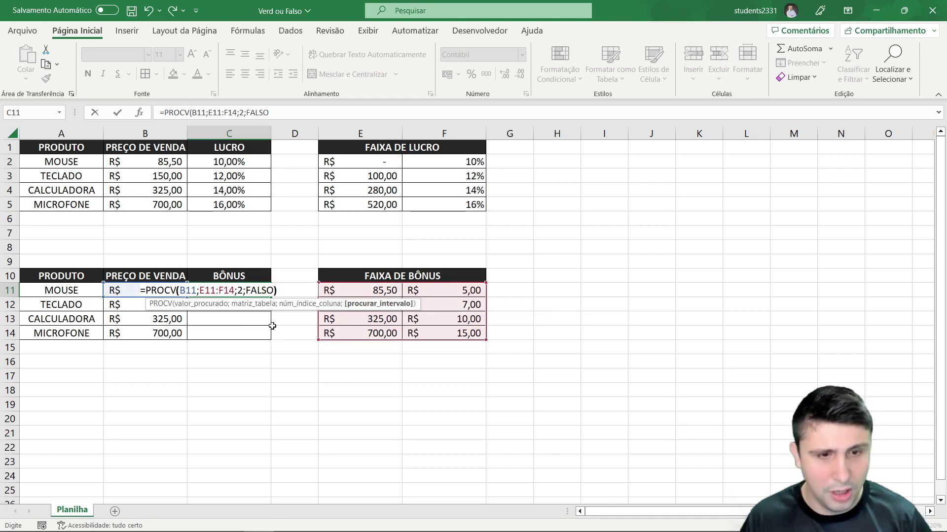
key(Return)
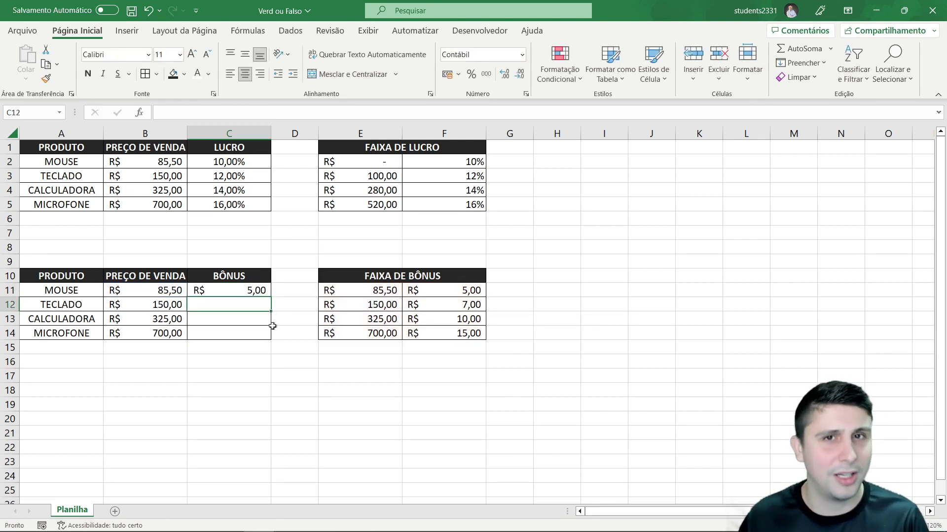
Check C11's MOUSE bonus against B11 and the first row of the bonus table
click(154, 294)
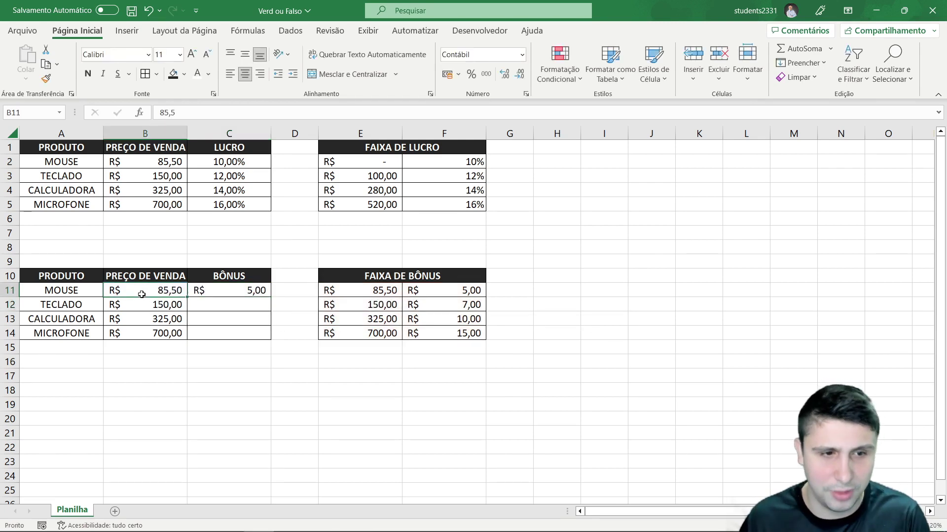
click(351, 293)
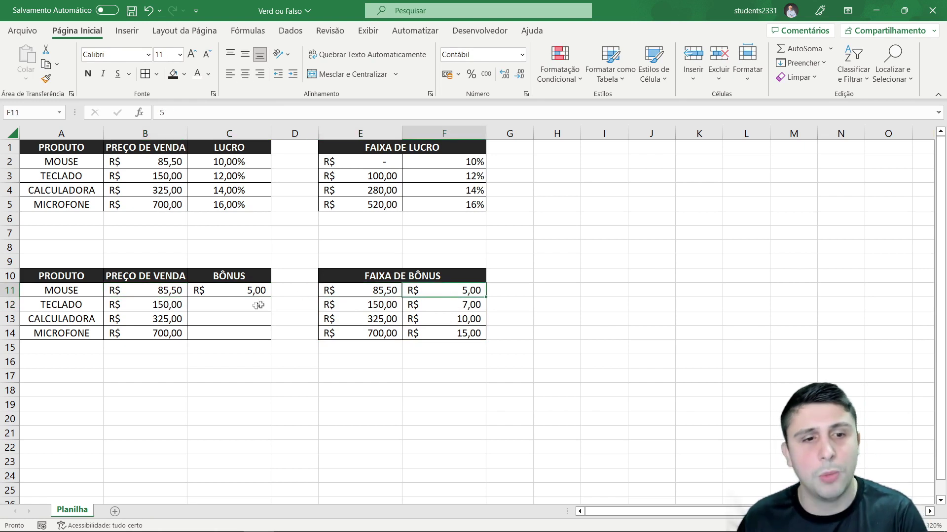
click(236, 292)
click(234, 307)
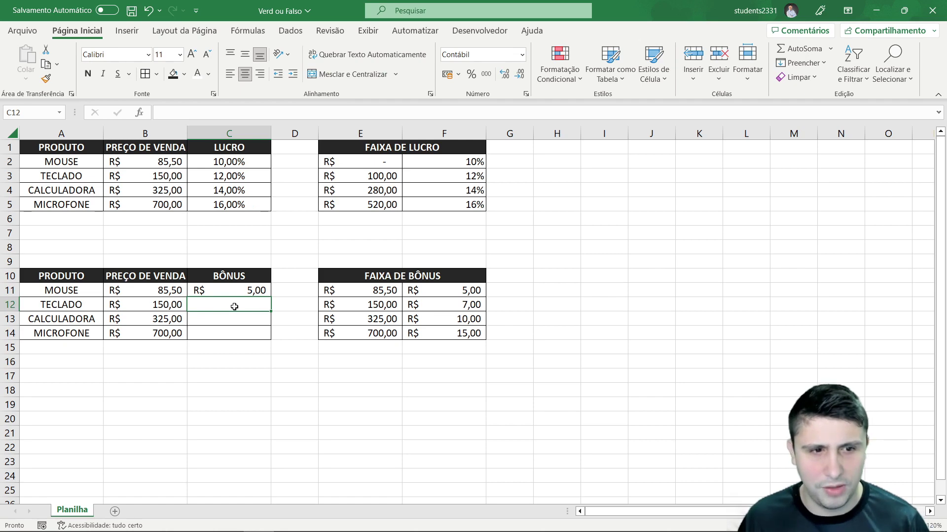
Enter =PROCV(B12;$E$11:$F$14;2;FALSO) in C12 for the TECLADO bonus
text(=PROCV)
double_click(235, 320)
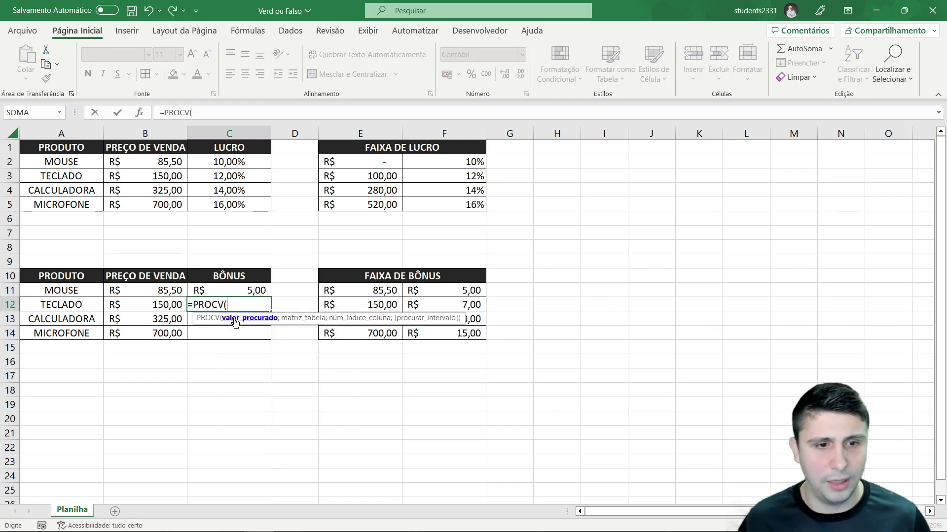
click(157, 306)
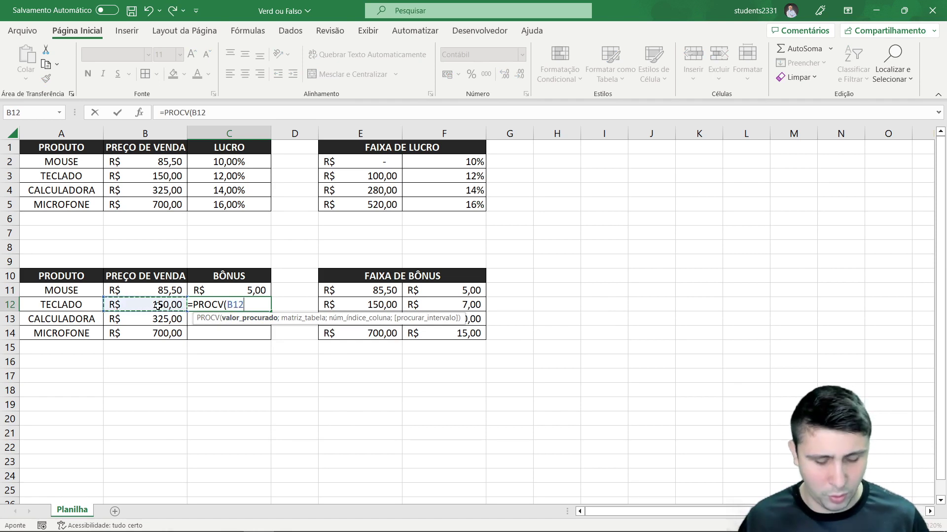
text(;)
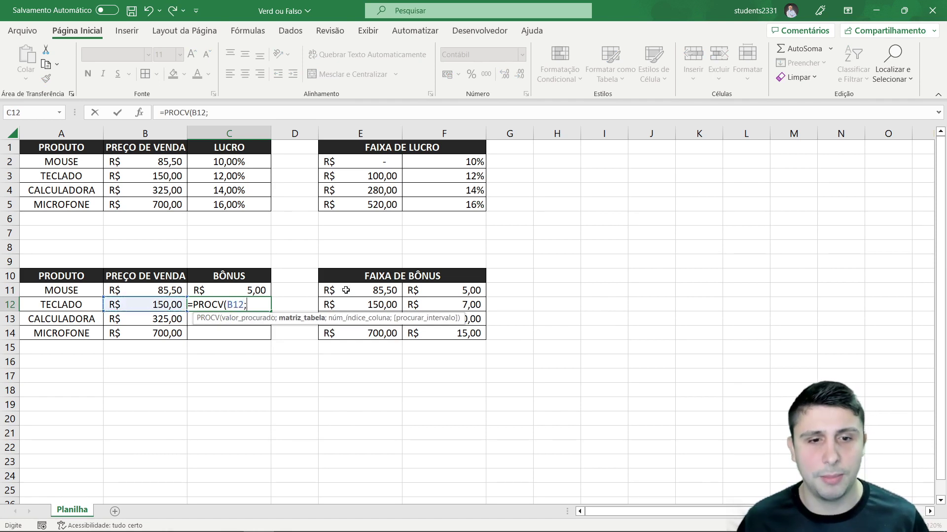
drag(345, 290, 425, 335)
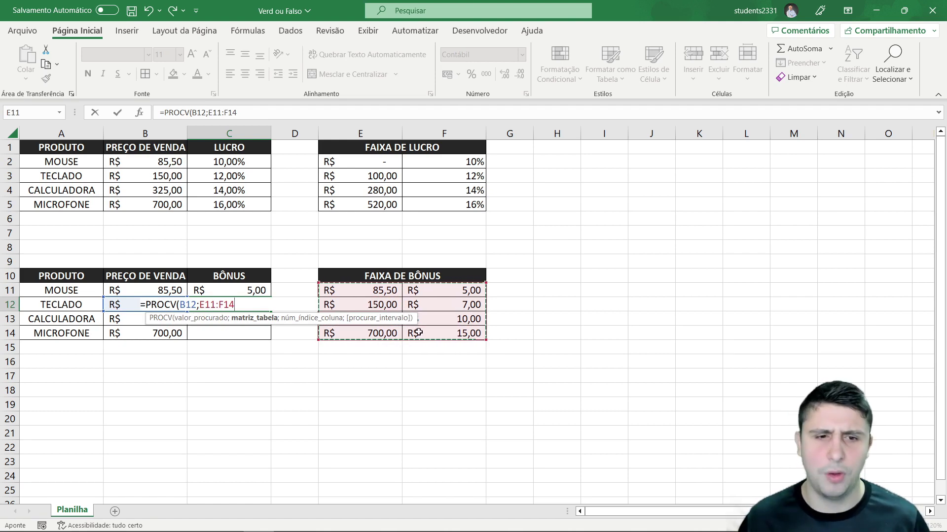
key(F4)
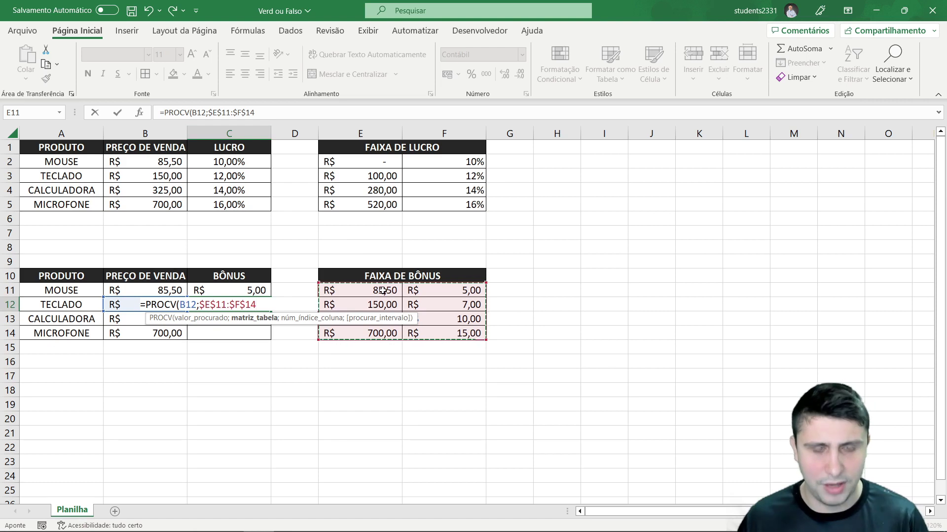
text(;)
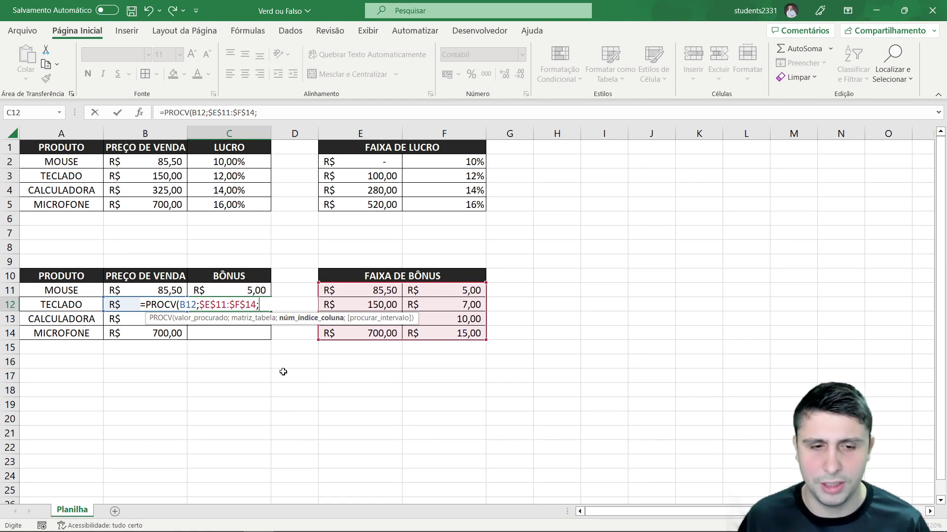
text(2)
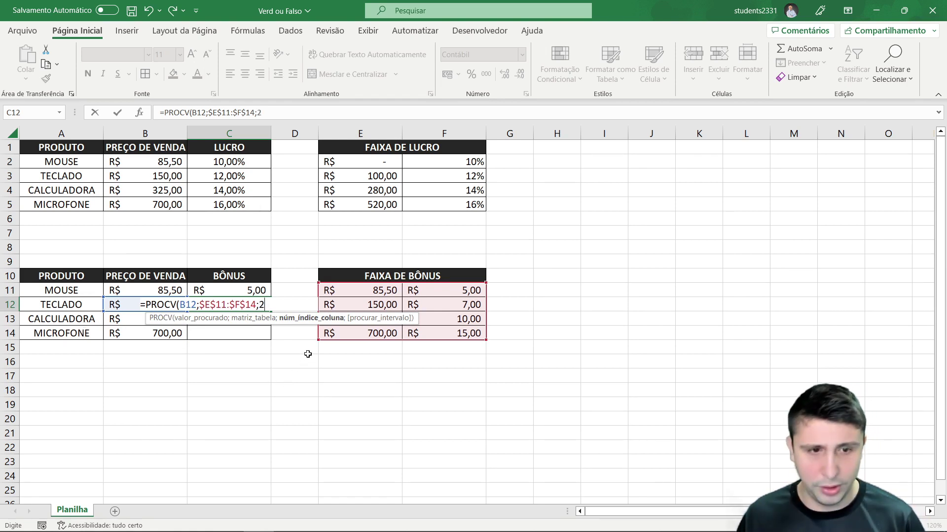
text(;)
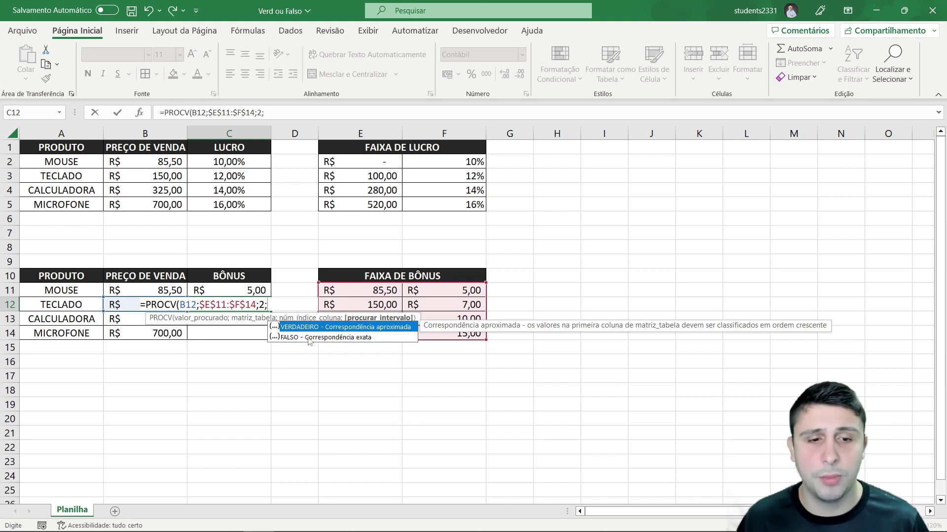
double_click(308, 339)
text())
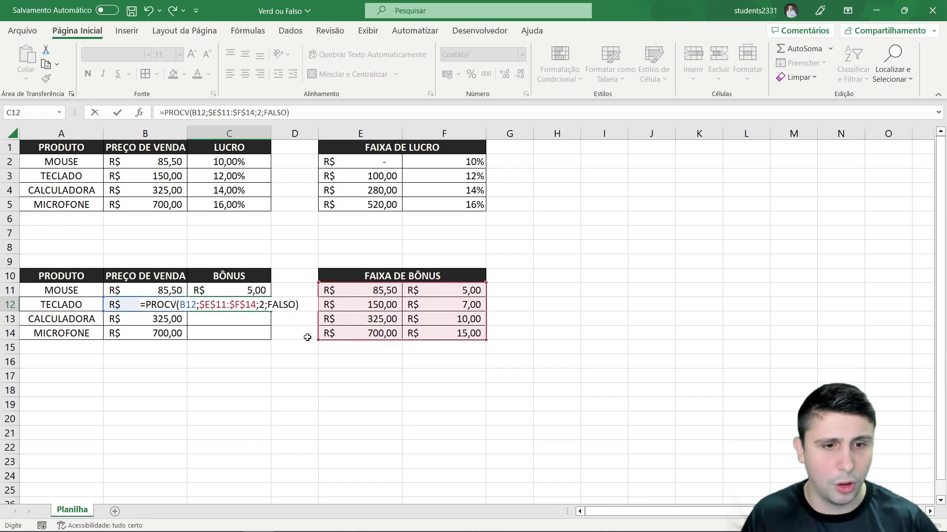
key(Return)
Fill the C12 formula down to C14, giving R$ 10,00 and R$ 15,00, and compare against E11:F14
click(229, 307)
double_click(272, 313)
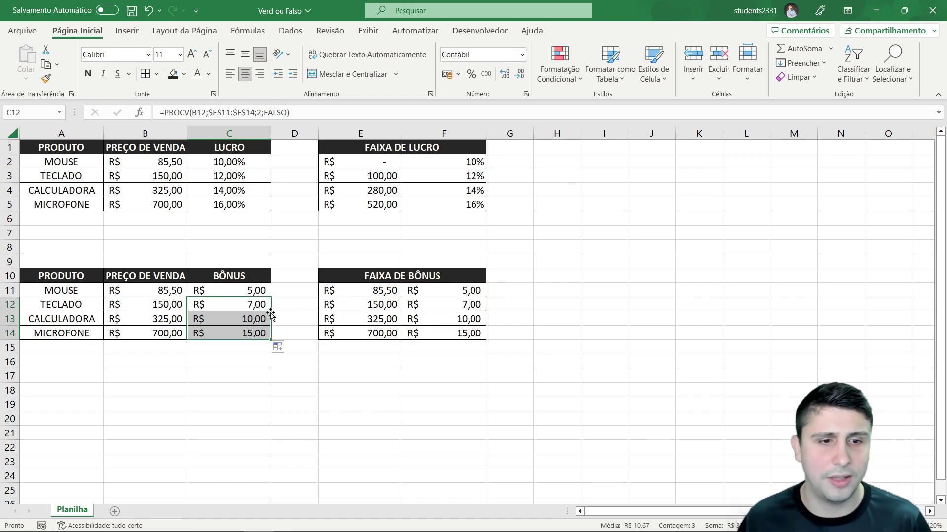
click(240, 348)
key(Up)
key(Up)
key(Left)
click(181, 334)
click(229, 335)
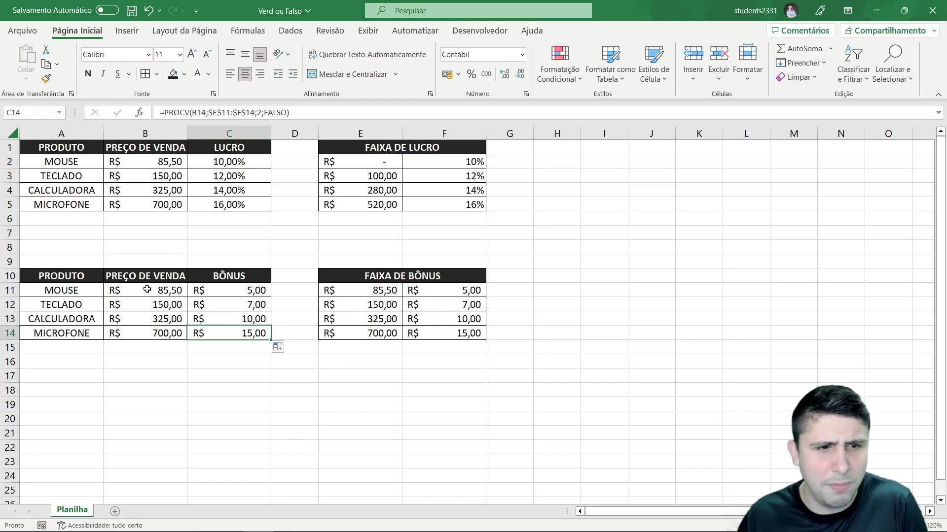
drag(147, 290, 200, 334)
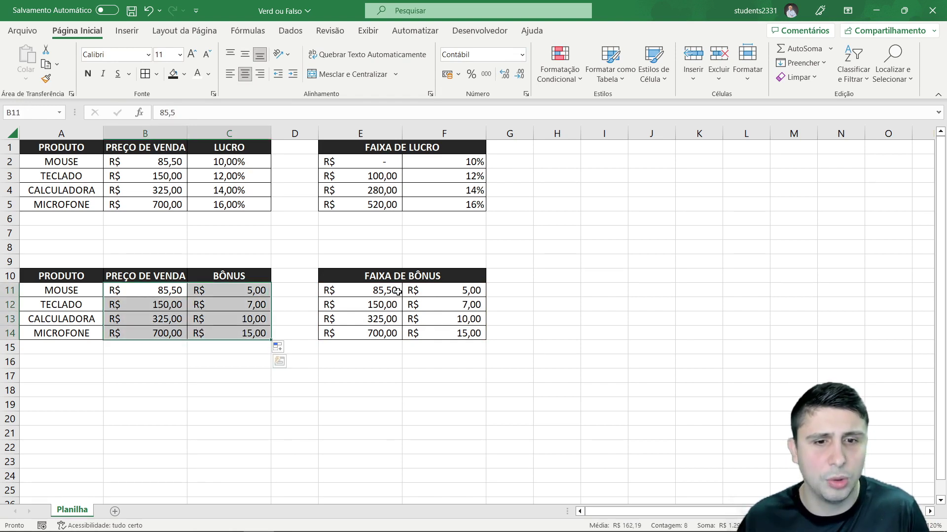
drag(355, 290, 428, 334)
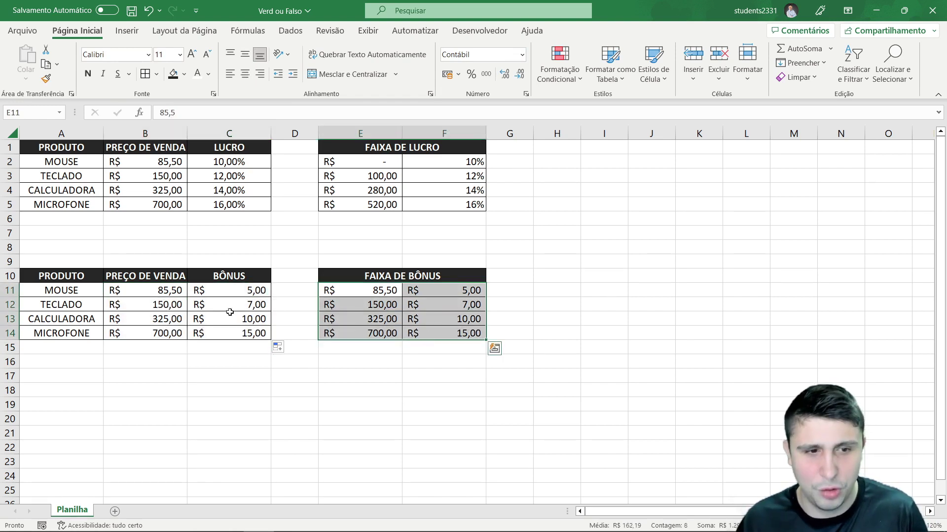
click(194, 358)
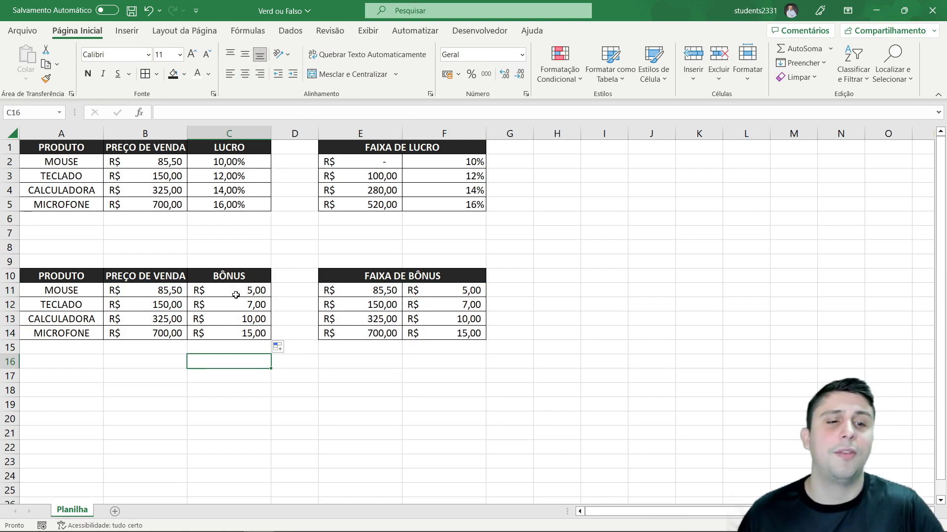